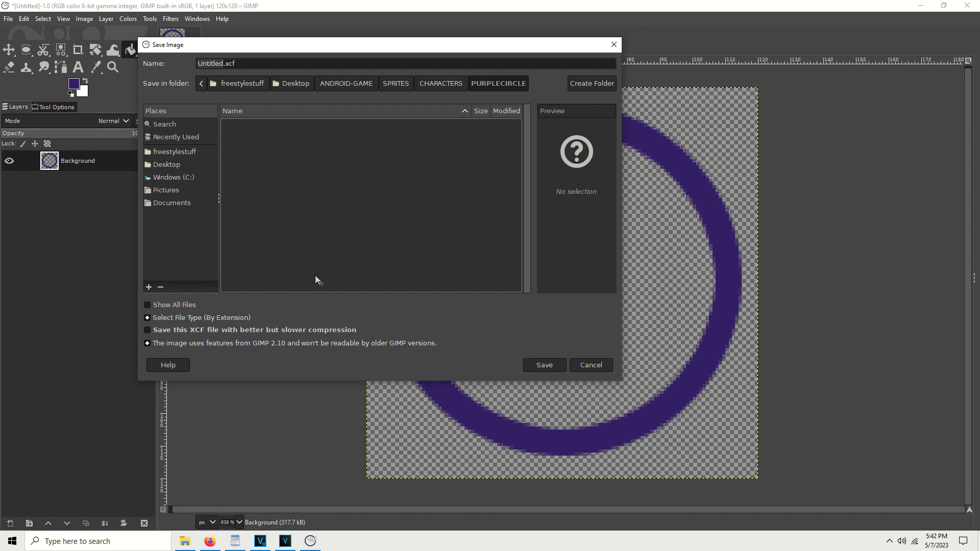
Save the image as PURPLECIRCLE1 in the PURPLECIRCLE folder, and view that folder in File Explorer with large icons.
triple_click(217, 64)
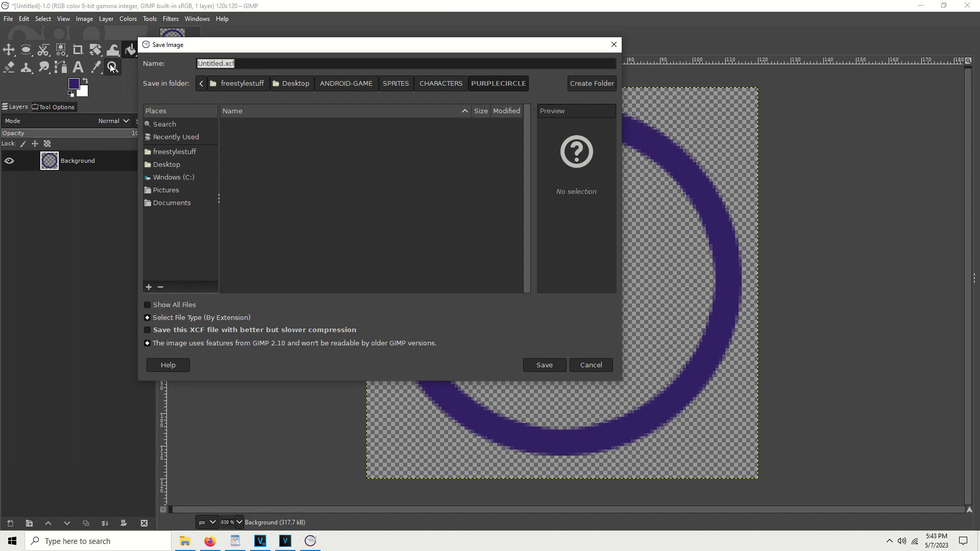
type("PURPLECIRCLE1")
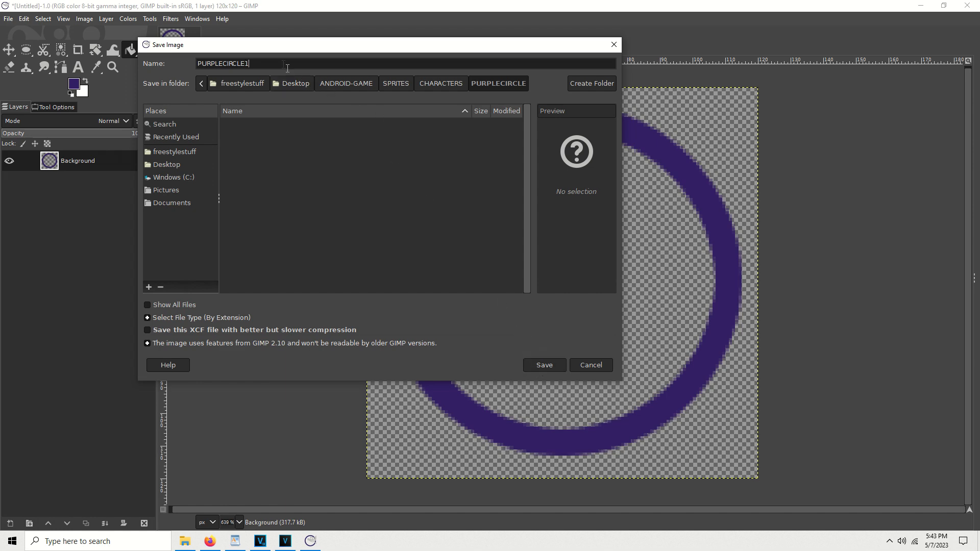
left_click(543, 366)
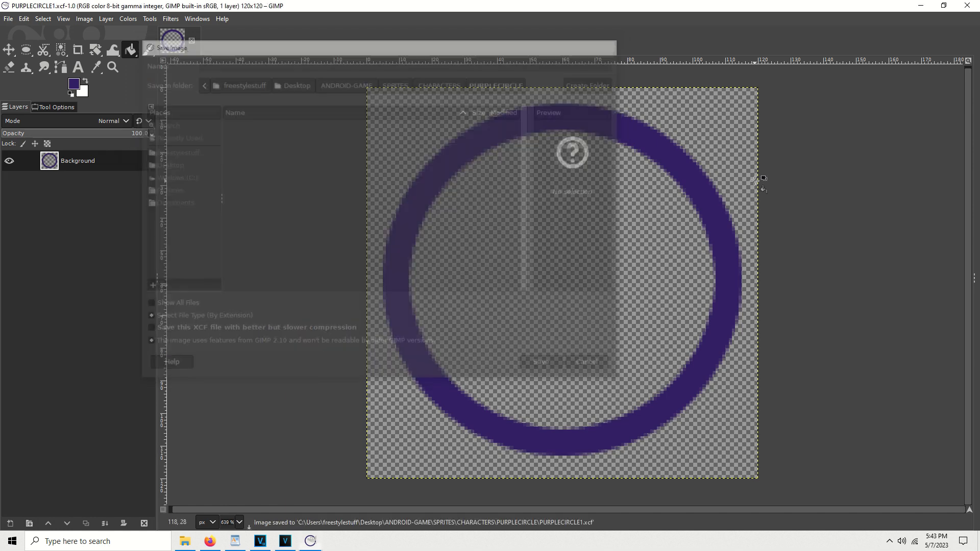
left_click(920, 5)
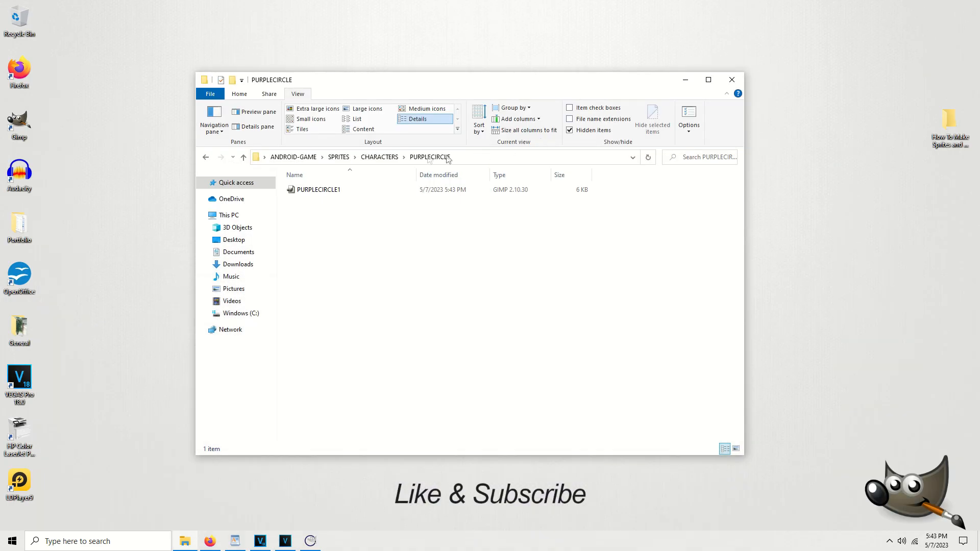
key("ctrl+shift+2")
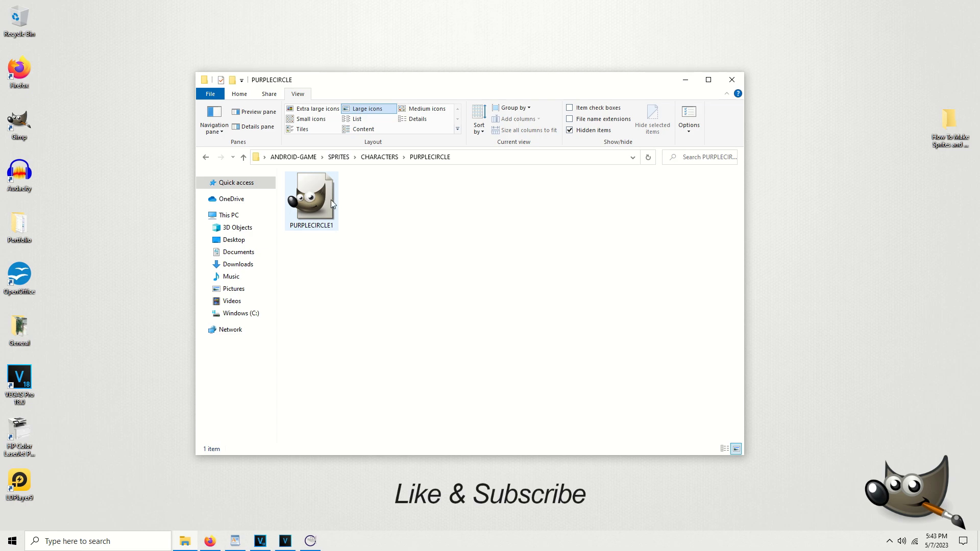
Close GIMP and reopen the saved PURPLECIRCLE1 file from its folder in File Explorer.
left_click(311, 541)
left_click(966, 6)
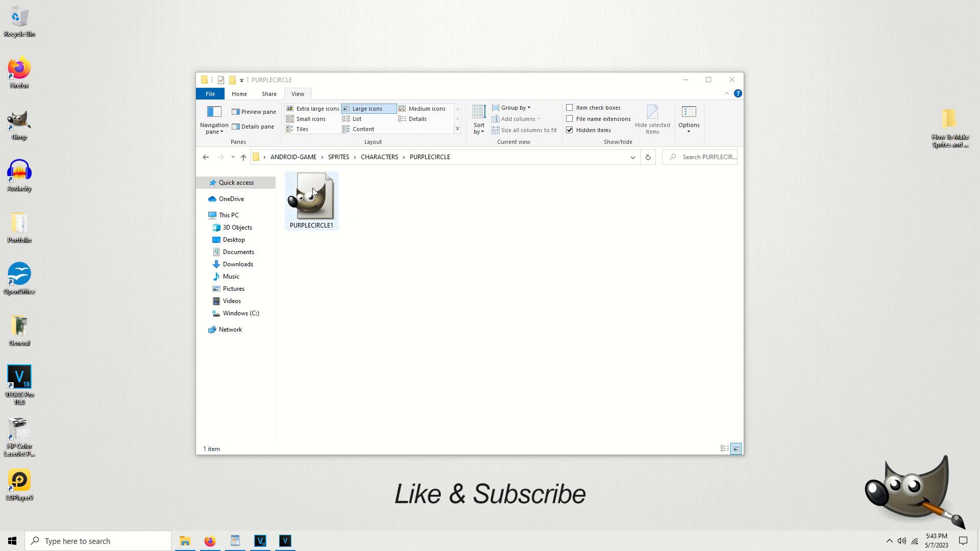
double_click(321, 201)
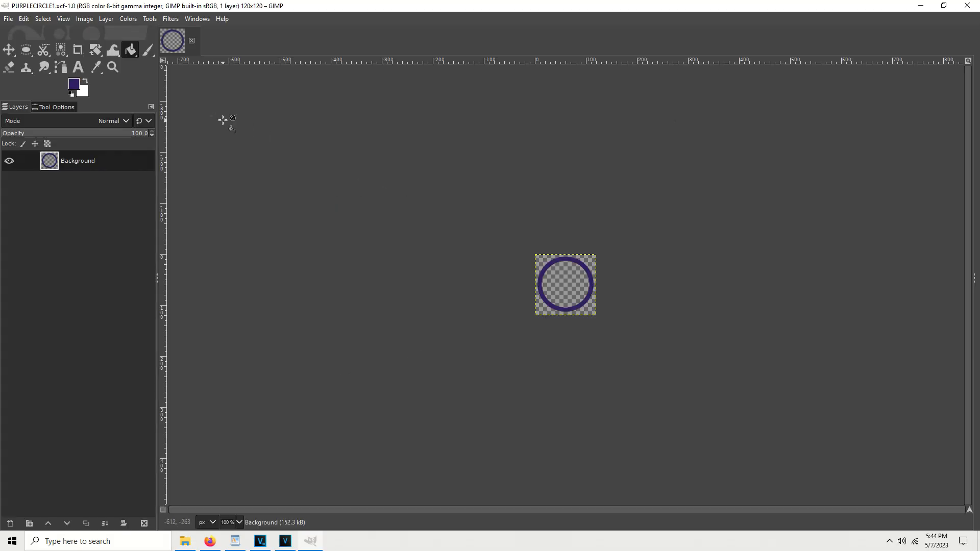
left_click(112, 67)
left_click_drag(531, 251, 599, 321)
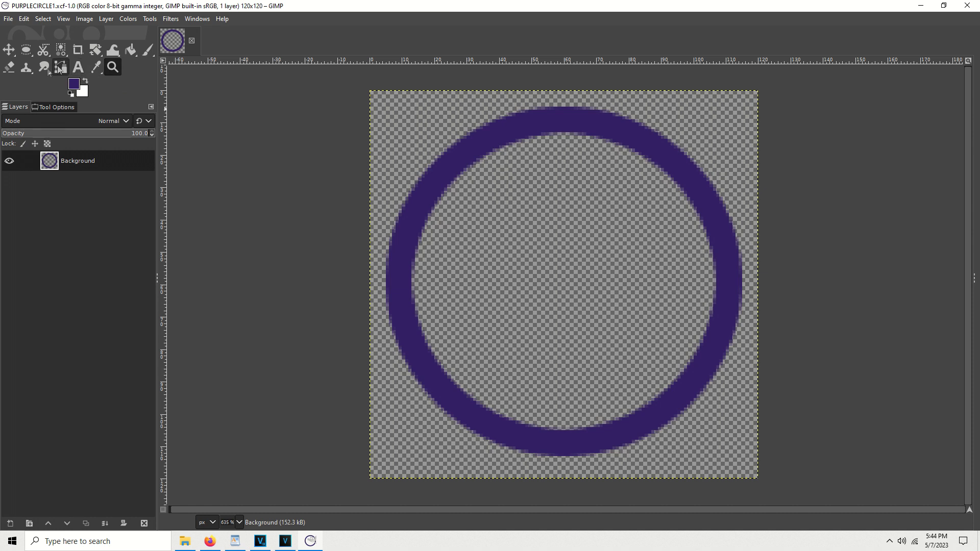
left_click(24, 51)
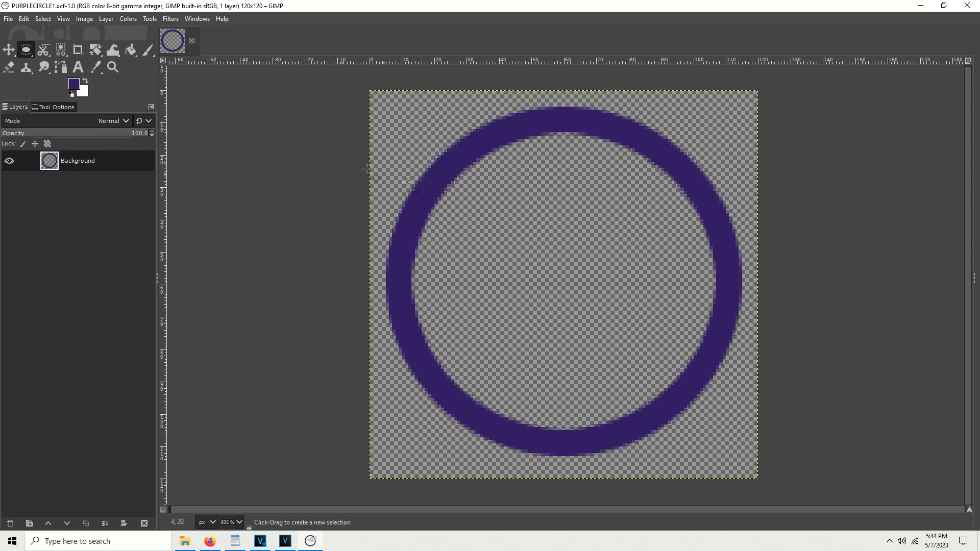
left_click_drag(450, 217, 537, 242)
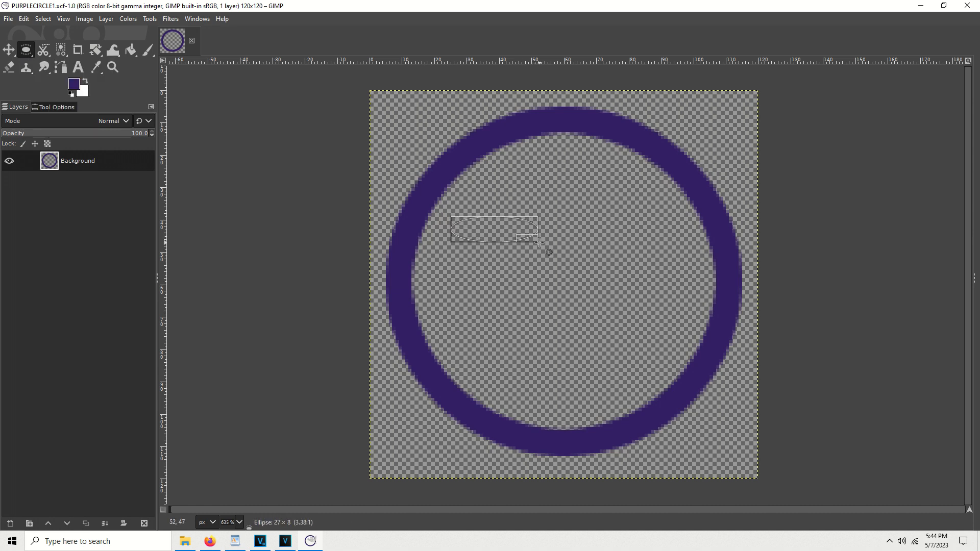
key("r")
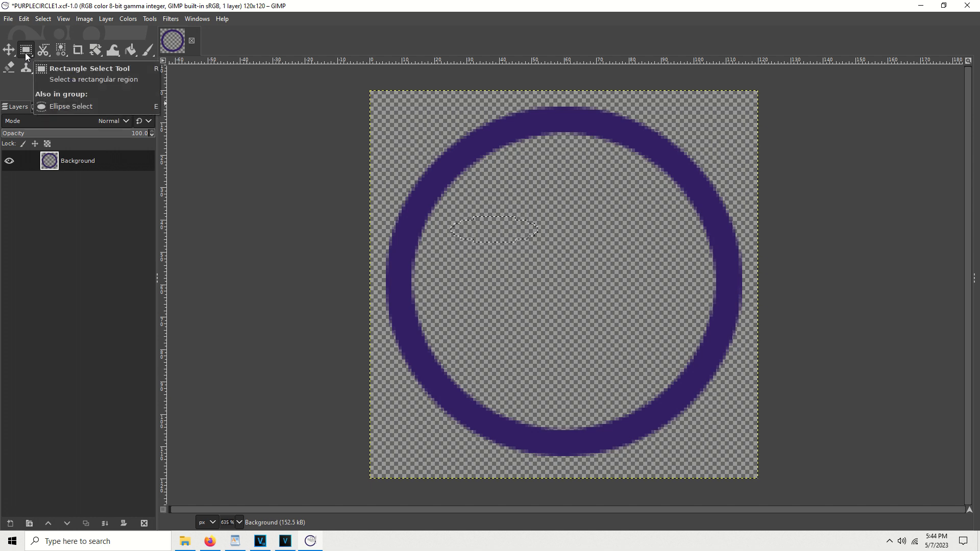
left_click(43, 18)
left_click(53, 46)
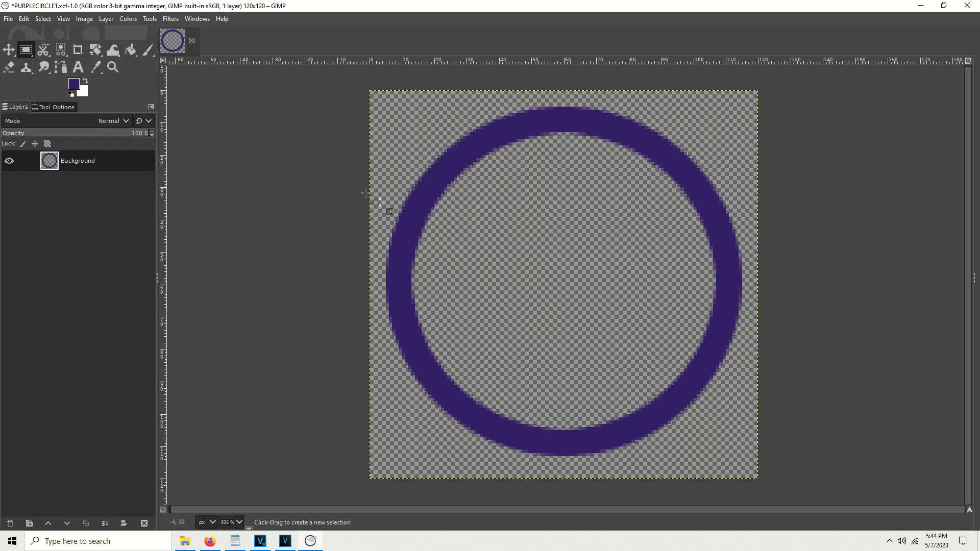
Create the left eye as a wide rectangle in the ring's upper left, filled with purple on a new transparent layer named FACE.
left_click_drag(457, 217, 544, 249)
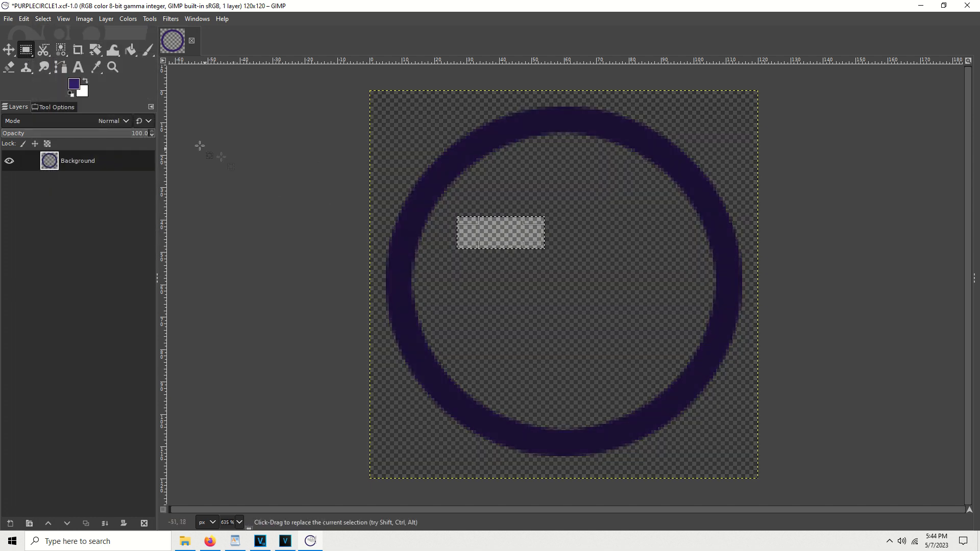
left_click(131, 52)
left_click(106, 20)
left_click(116, 33)
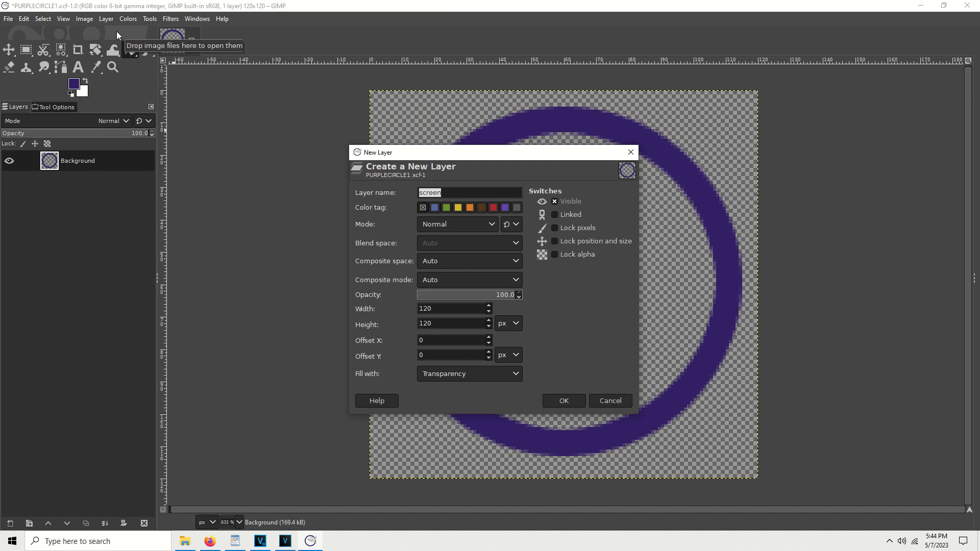
type("N")
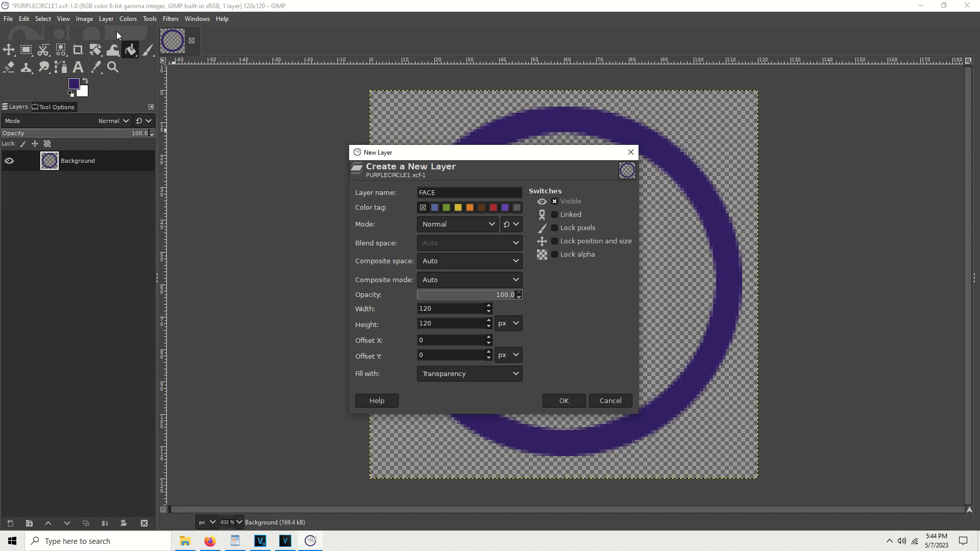
key("Return")
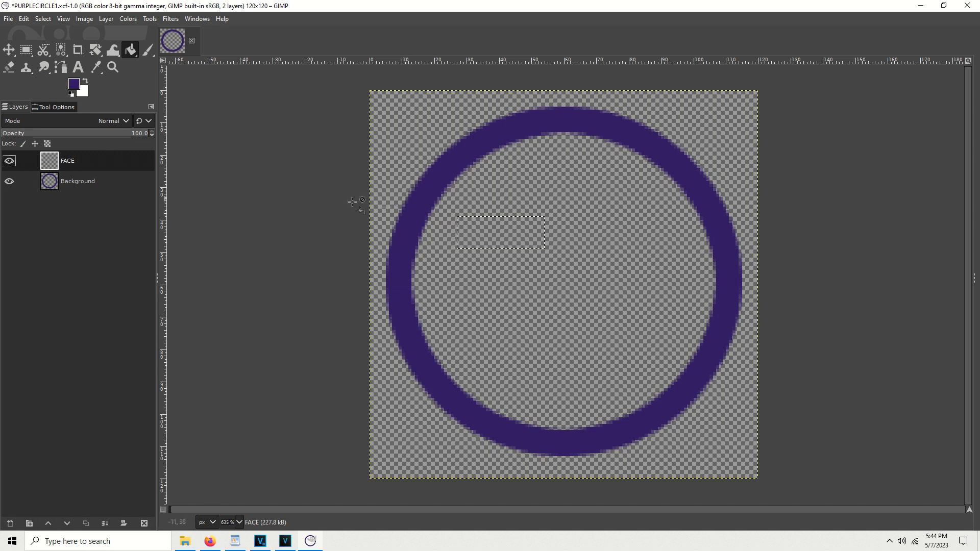
left_click(495, 234)
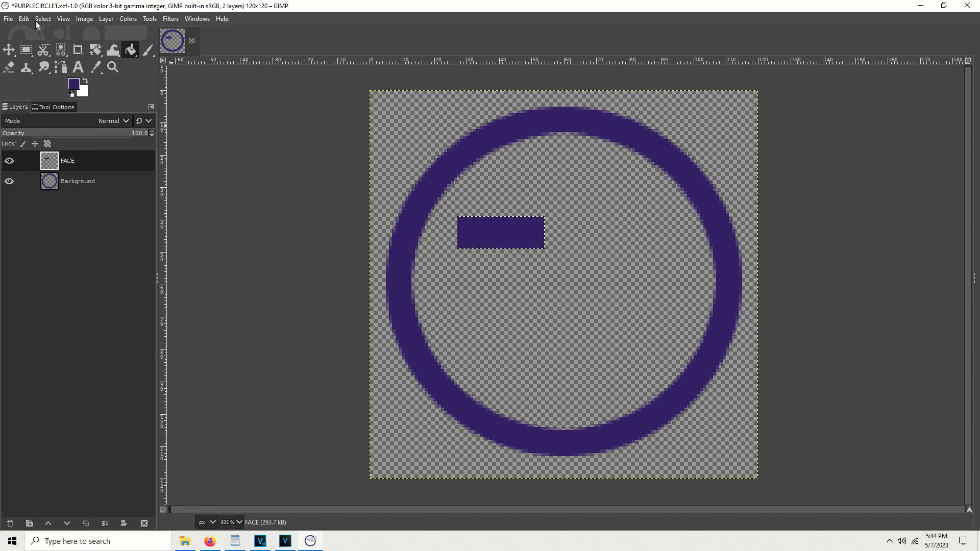
Copy the eye rectangle onto its own new layer and move the copy level to the right as the second eye.
key("ctrl+c")
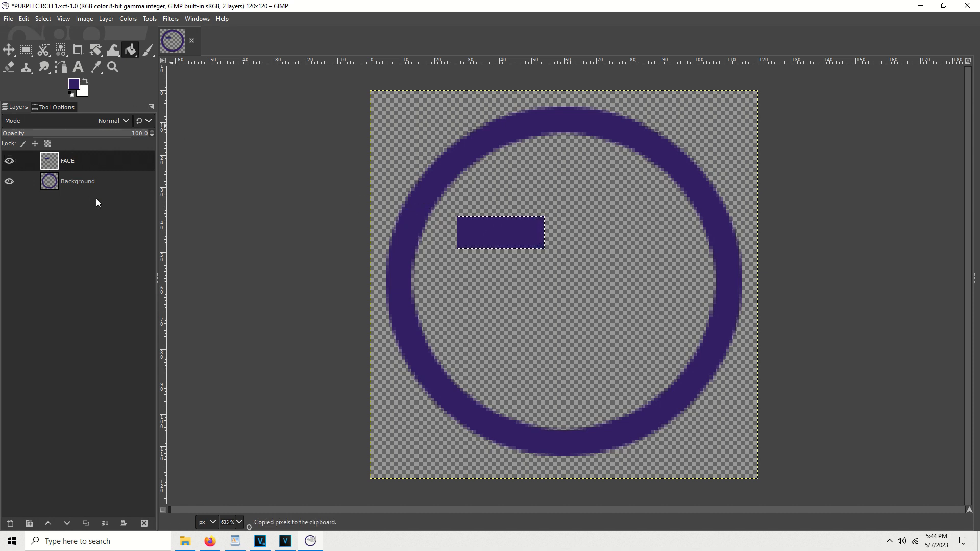
key("ctrl+v")
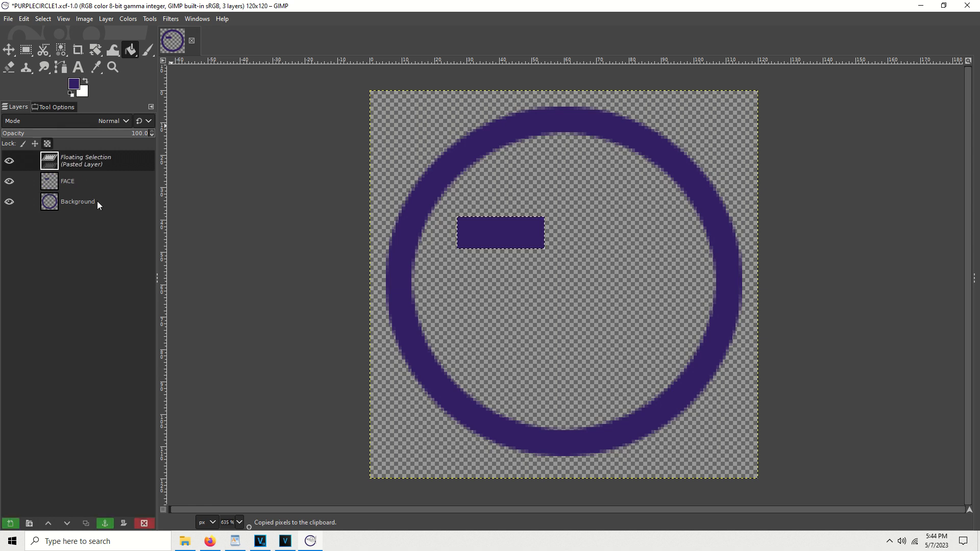
left_click(106, 20)
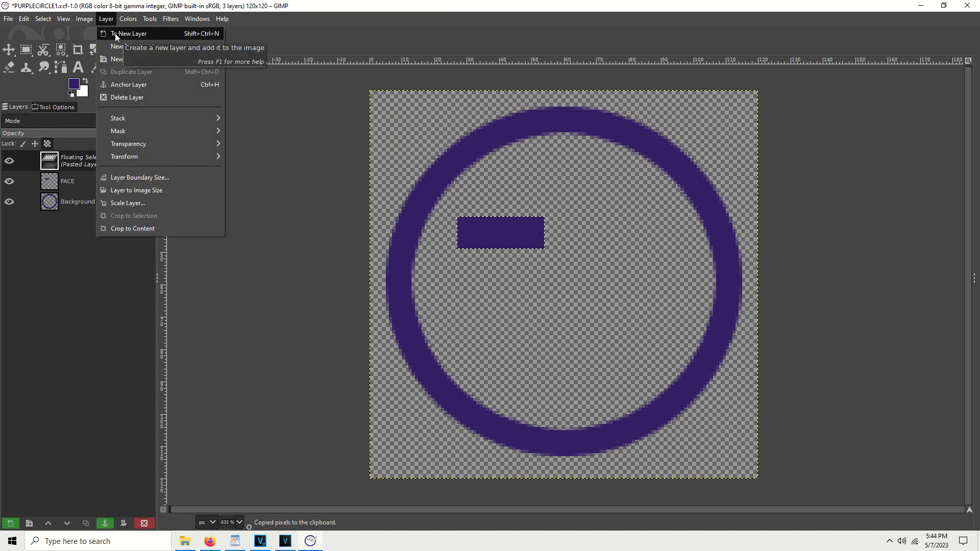
left_click(115, 32)
left_click(9, 50)
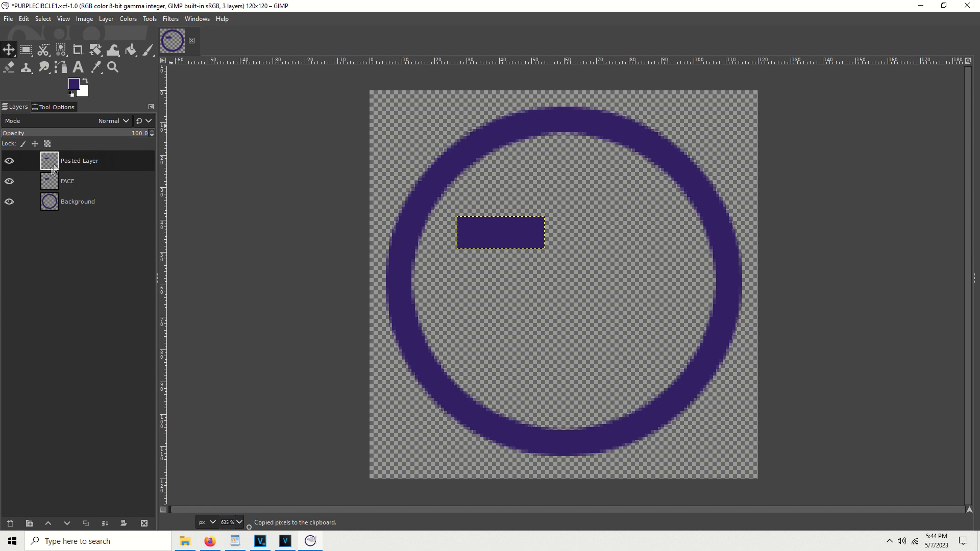
left_click(474, 234)
left_click_drag(473, 234, 603, 233)
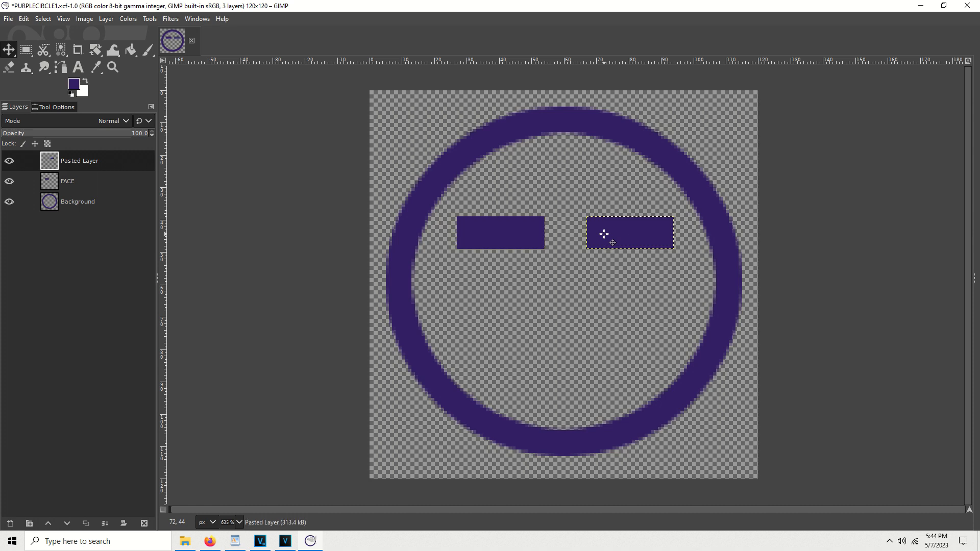
Add a new transparent layer named MOUTH directly above the Background layer.
left_click(47, 202)
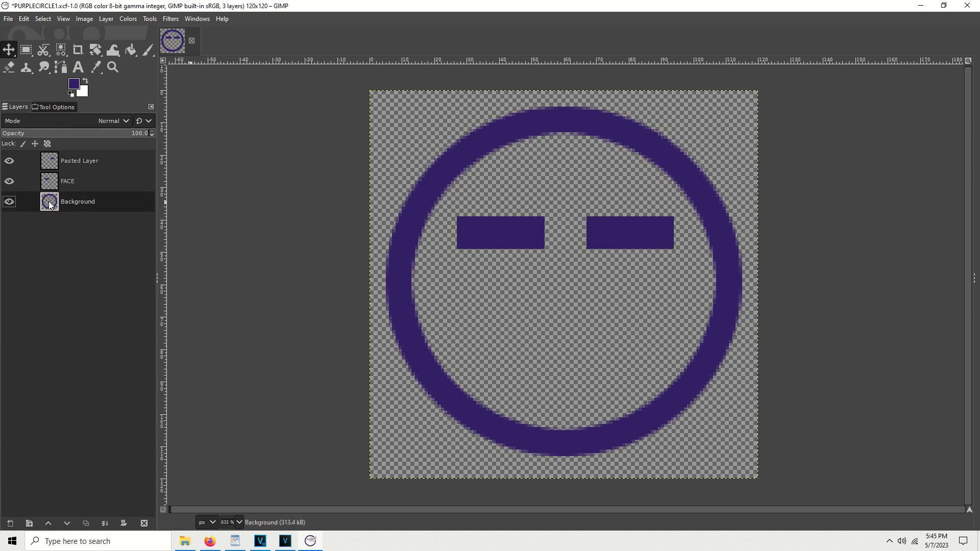
left_click(104, 21)
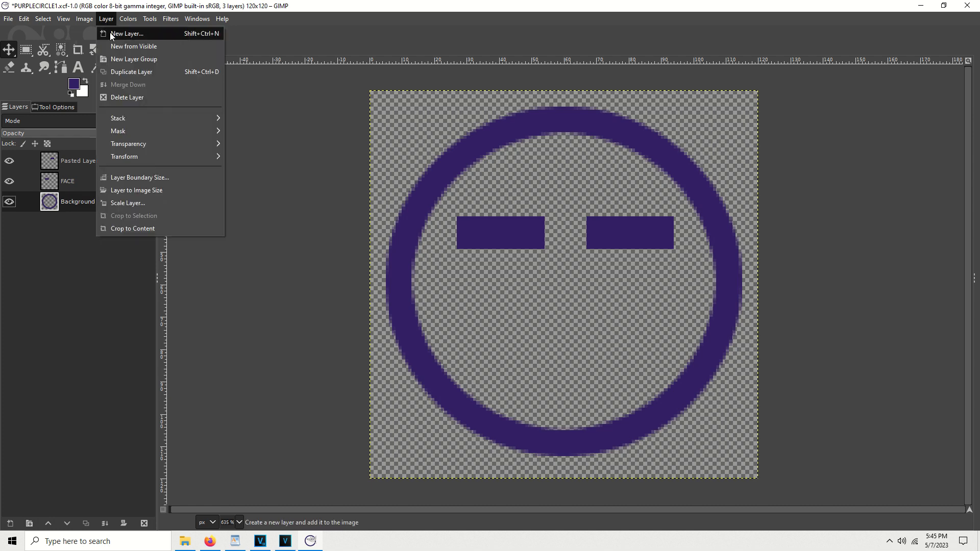
left_click(110, 32)
type("MOUTH")
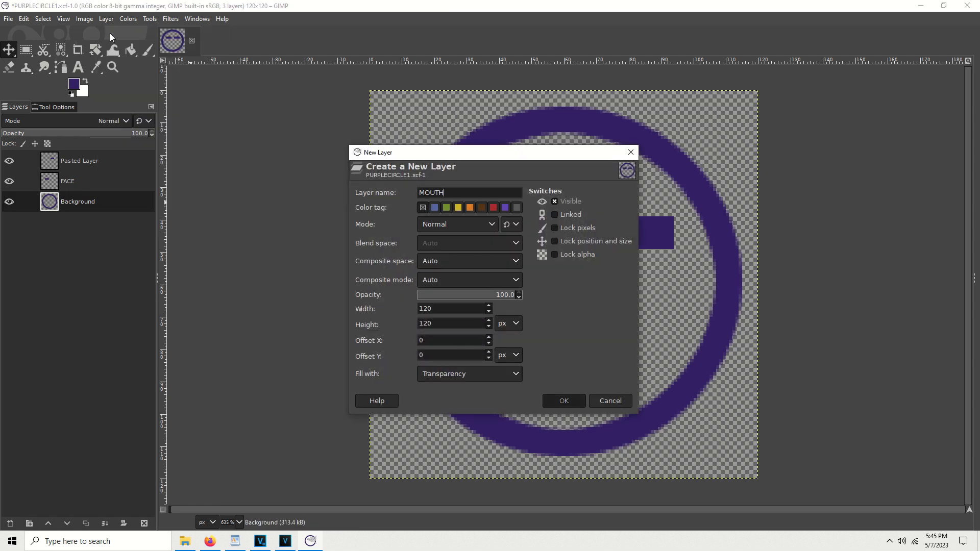
key("Return")
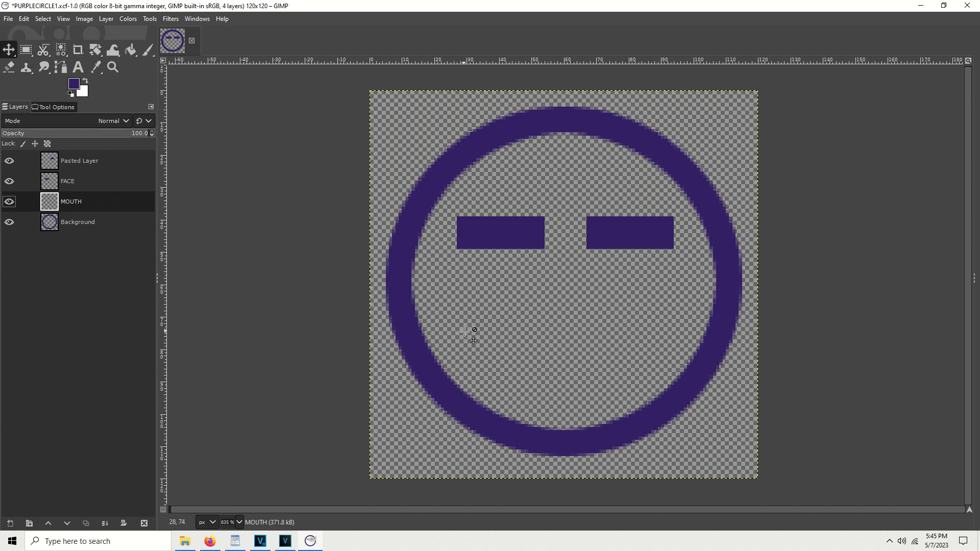
Create a long, thin mouth rectangle below the eyes on the MOUTH layer, fill it with purple and clear the selection.
left_click(24, 50)
left_click_drag(492, 339, 632, 366)
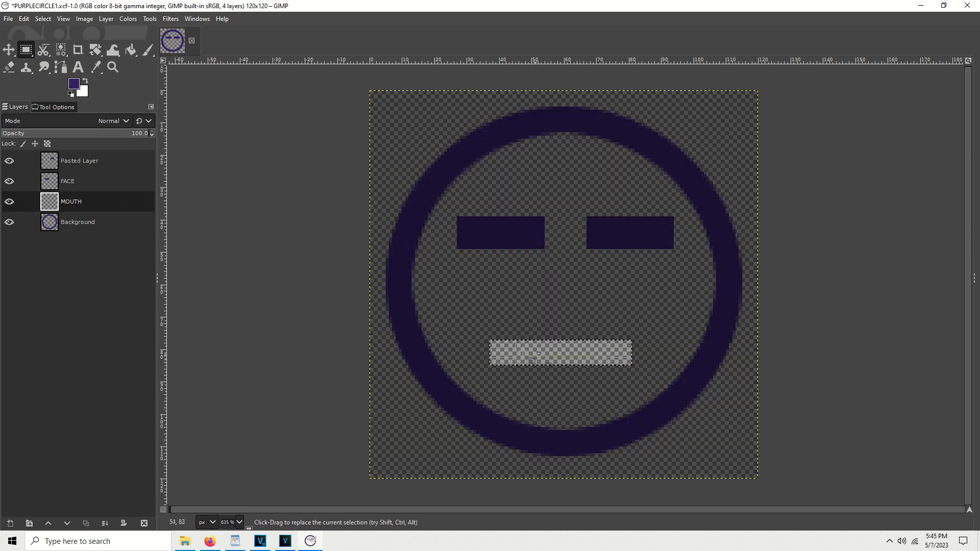
left_click(130, 49)
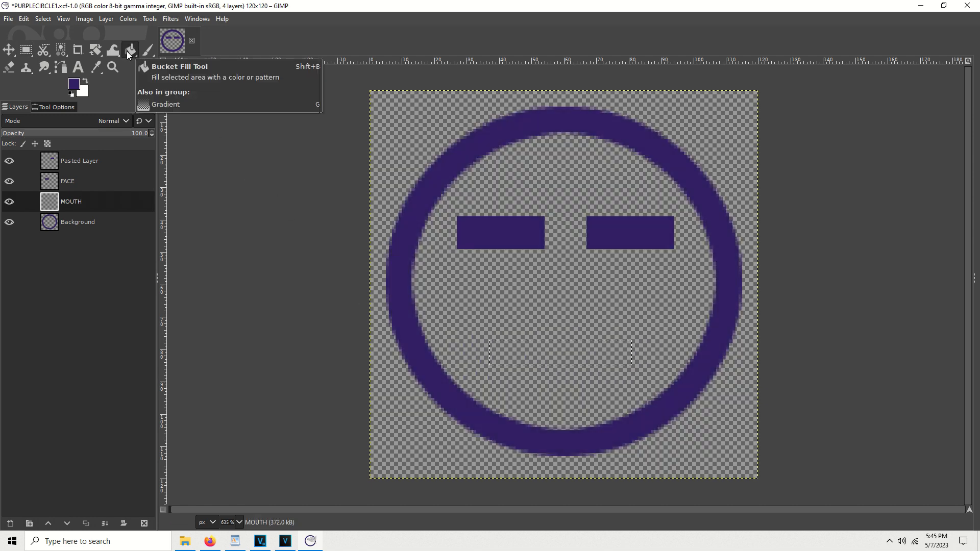
left_click(539, 355)
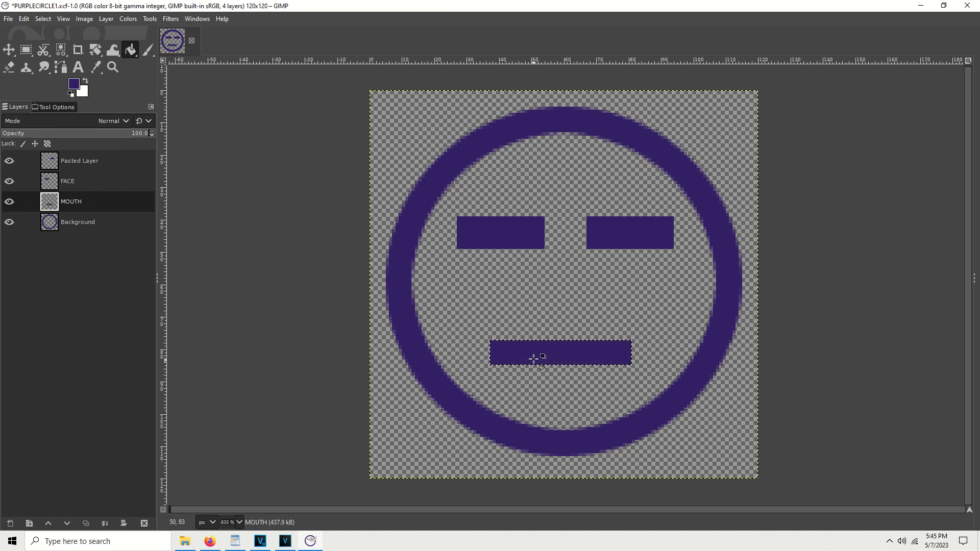
left_click(42, 19)
left_click(51, 33)
Add a new transparent layer named CHARACTER BG COLOR directly above the Background layer.
left_click(51, 222)
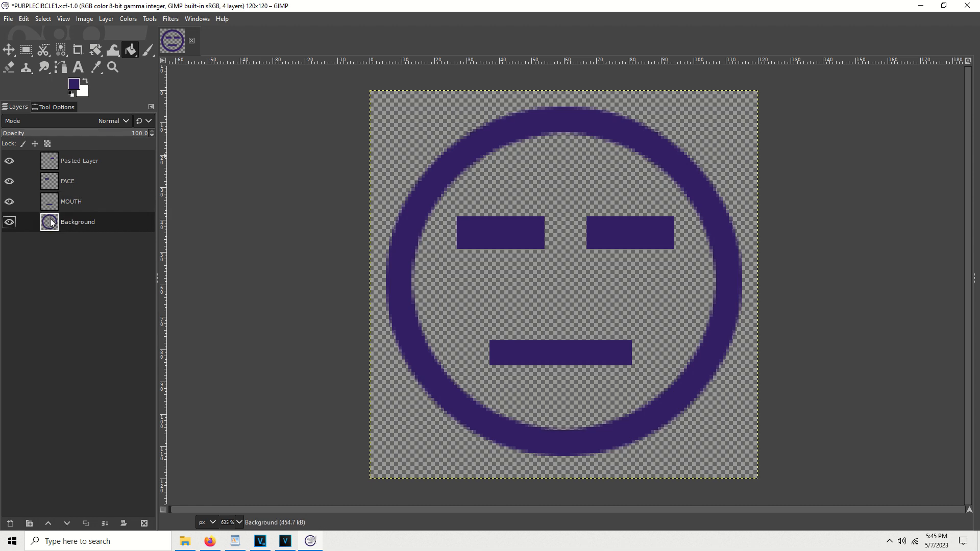
left_click(106, 19)
left_click(112, 33)
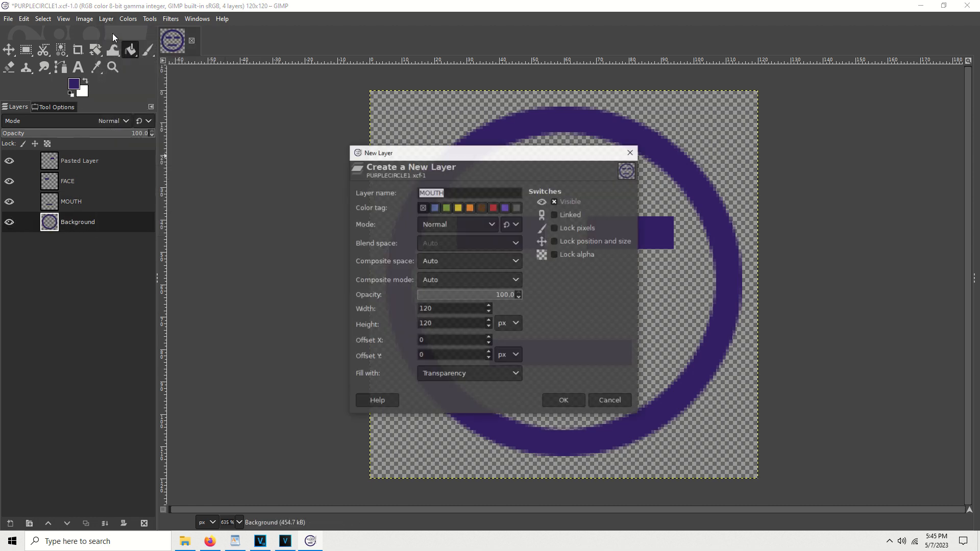
type("CHARA")
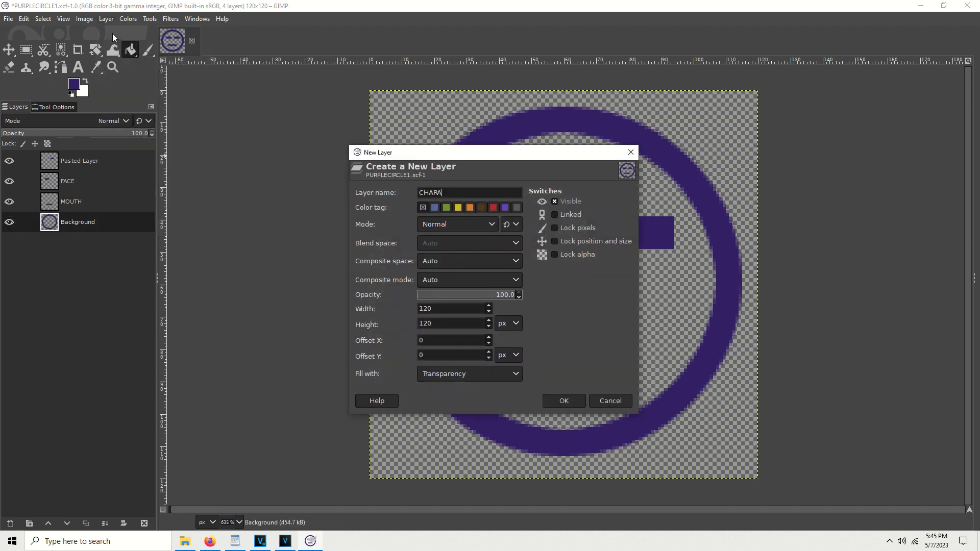
type("CTER BG COLOR")
key("Return")
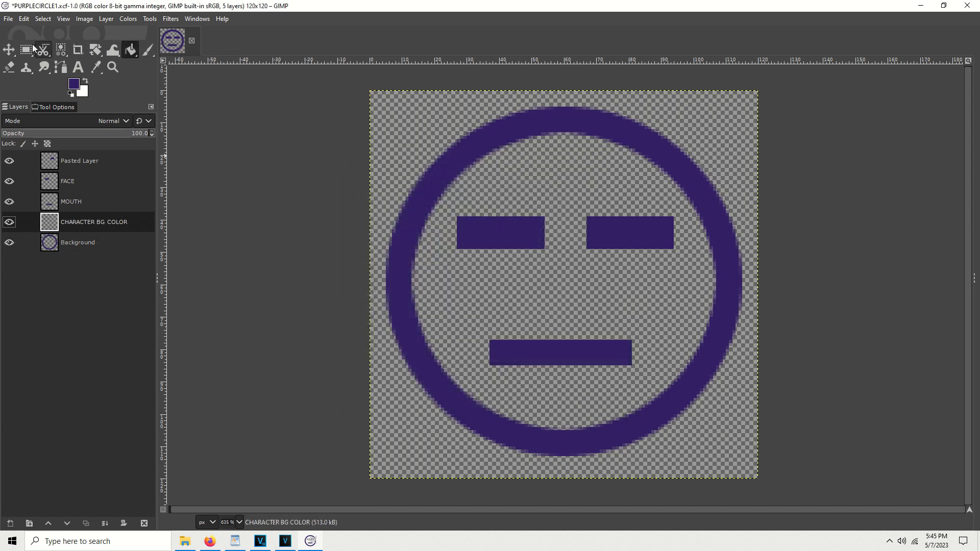
Make an elliptical selection about 100 px across on the CHARACTER BG COLOR layer, with its edge lying within the purple ring.
left_click(25, 51)
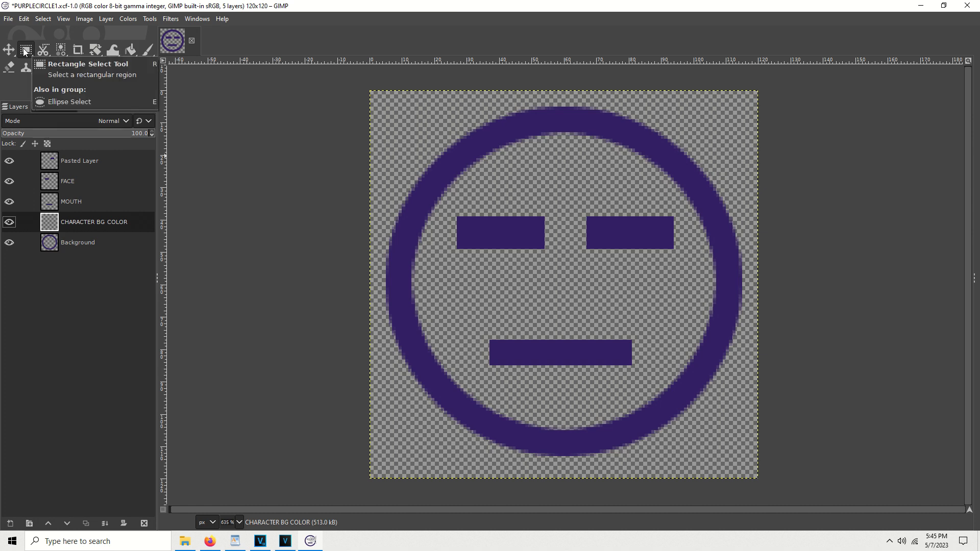
key("e")
left_click_drag(435, 133, 719, 446)
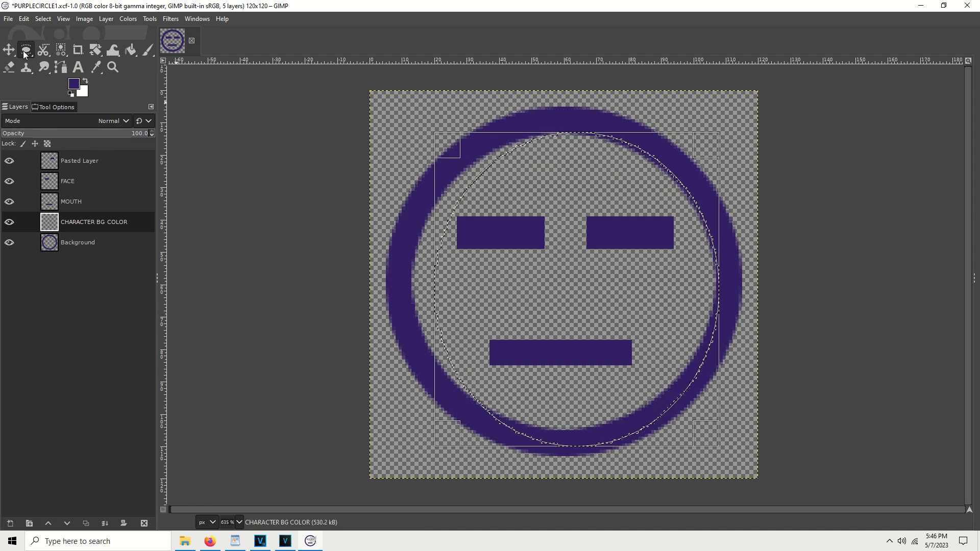
key("Return")
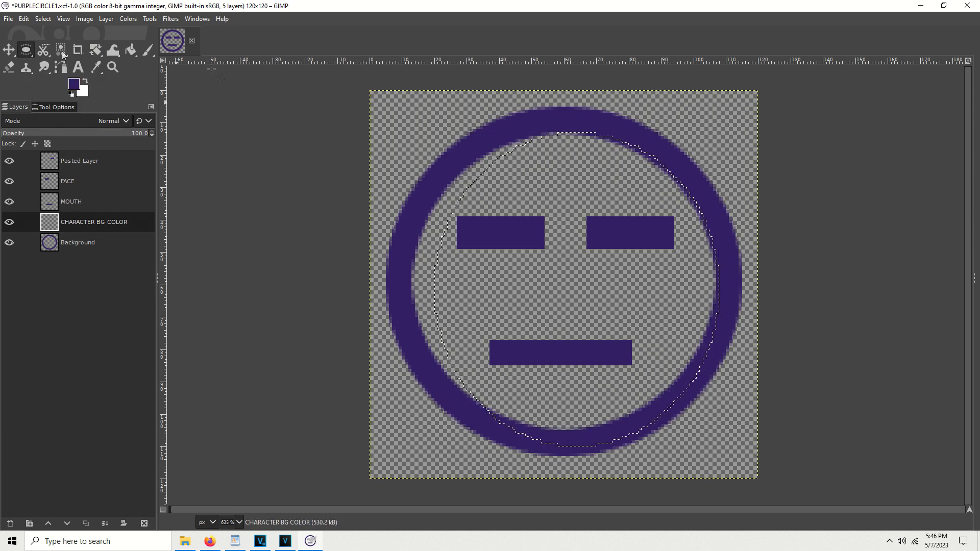
left_click(449, 199)
left_click_drag(440, 194, 408, 193)
left_click_drag(558, 137, 555, 127)
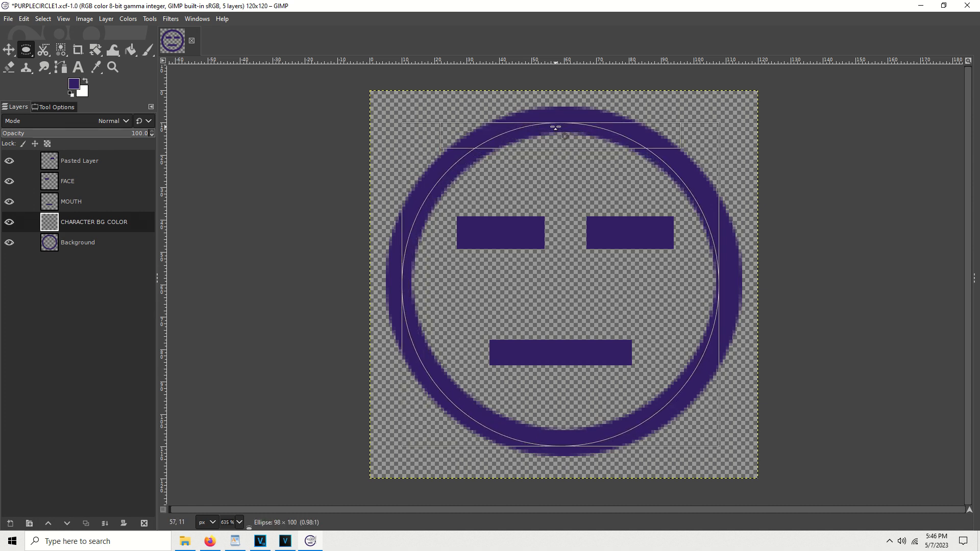
left_click_drag(703, 264, 713, 265)
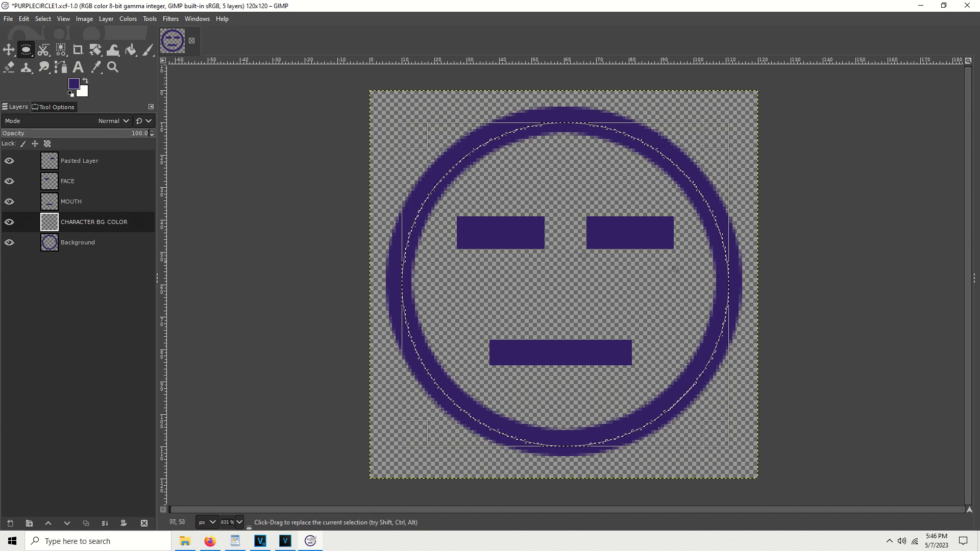
Set the foreground colour to green 347b2f, keeping purple as the background colour, and fill the circular selection with it.
left_click(86, 82)
left_click(74, 83)
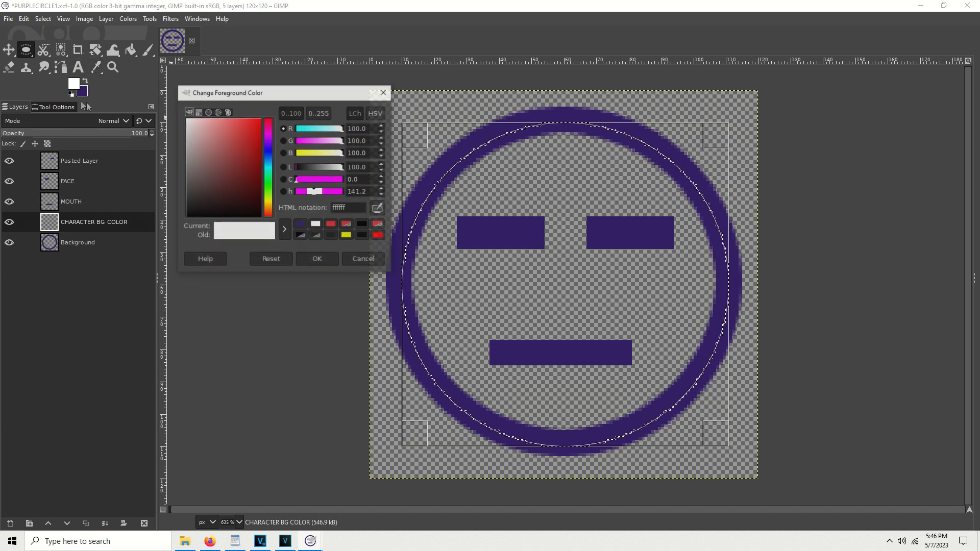
left_click(268, 185)
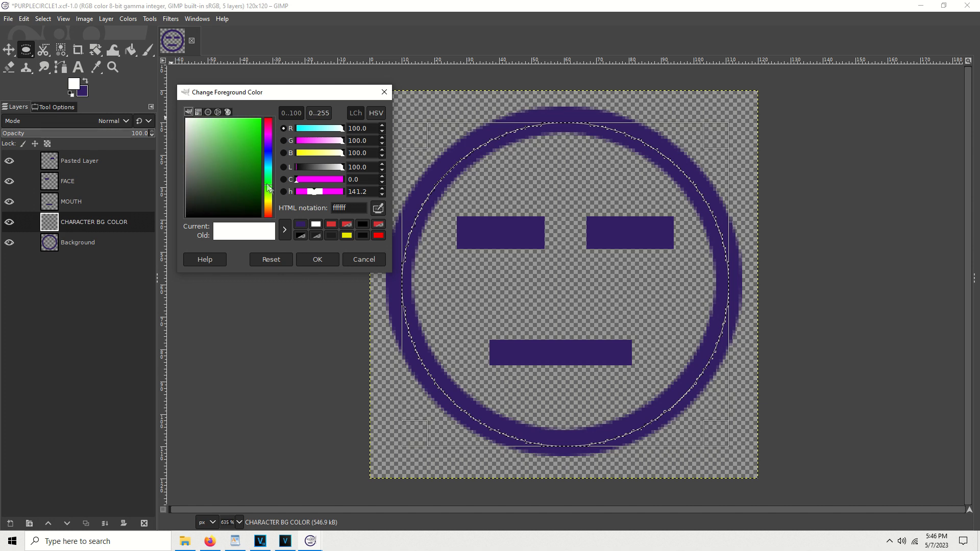
left_click(235, 167)
left_click_drag(236, 168, 232, 169)
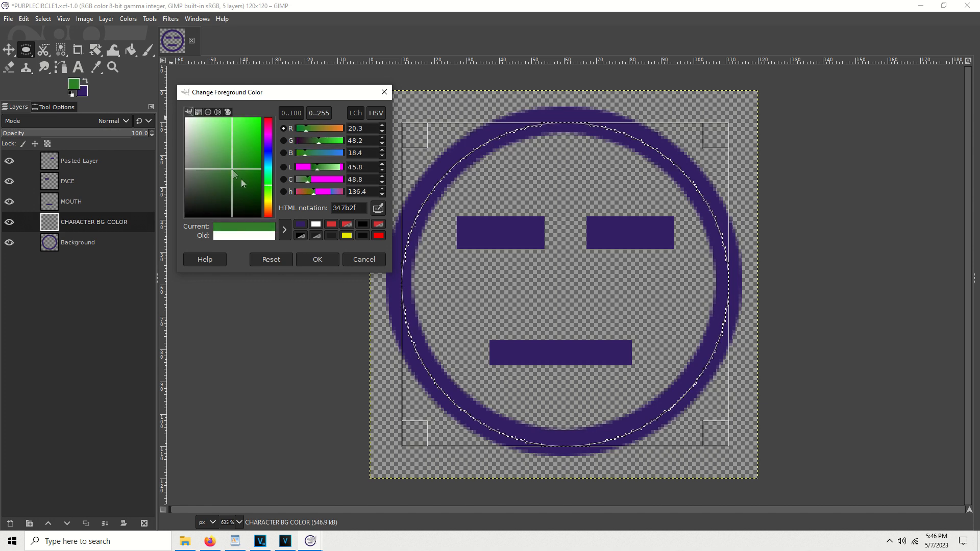
left_click(329, 262)
left_click(131, 49)
left_click(475, 266)
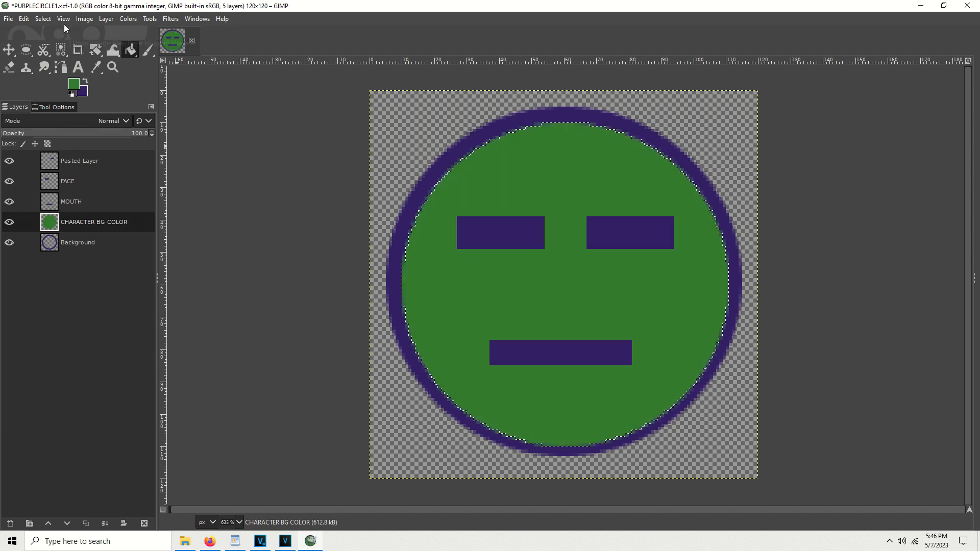
Clear the selection and move the CHARACTER BG COLOR layer below the Background layer.
left_click(44, 19)
left_click(54, 39)
left_click(50, 223)
left_click_drag(50, 223, 53, 246)
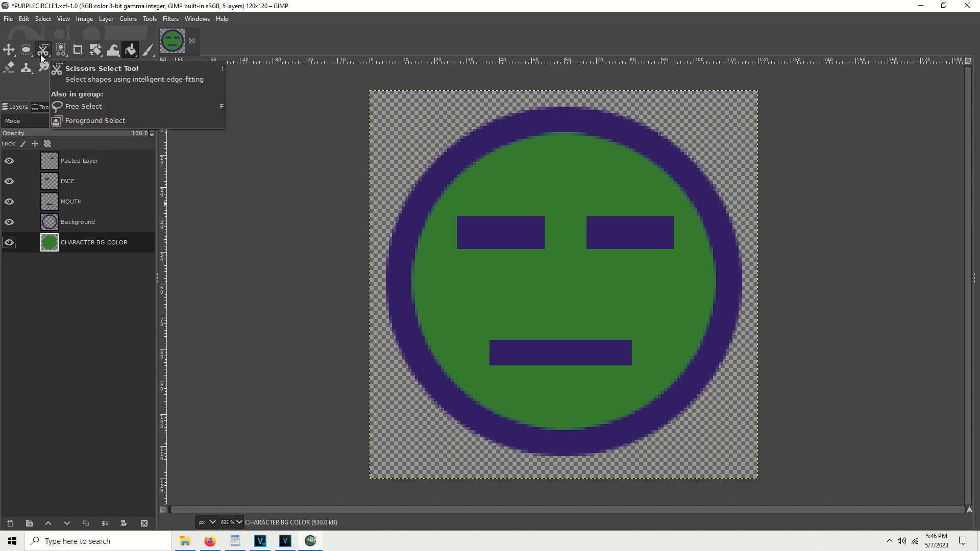
Save the image, close GIMP and reopen the PURPLECIRCLE1 project file from the PURPLECIRCLE folder.
left_click(9, 18)
left_click(23, 114)
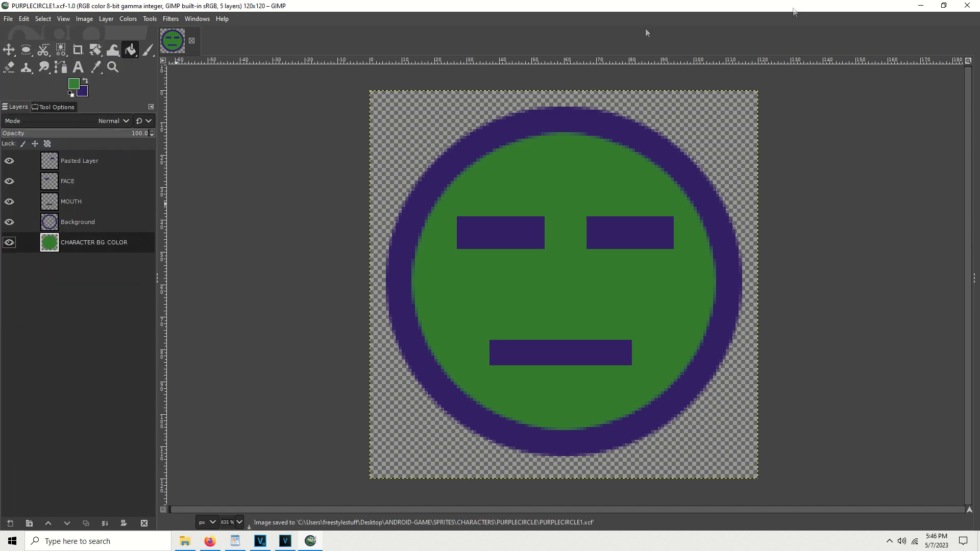
left_click(967, 5)
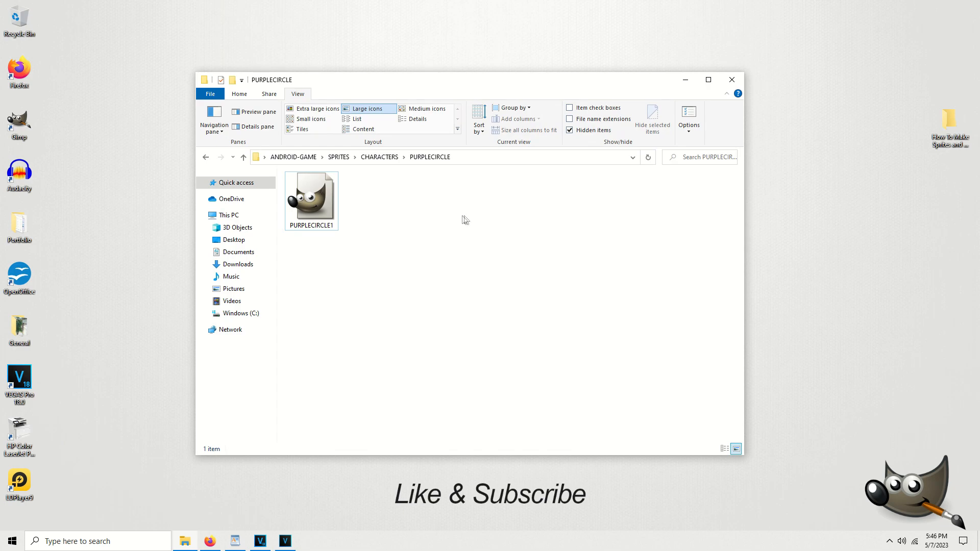
left_click(313, 208)
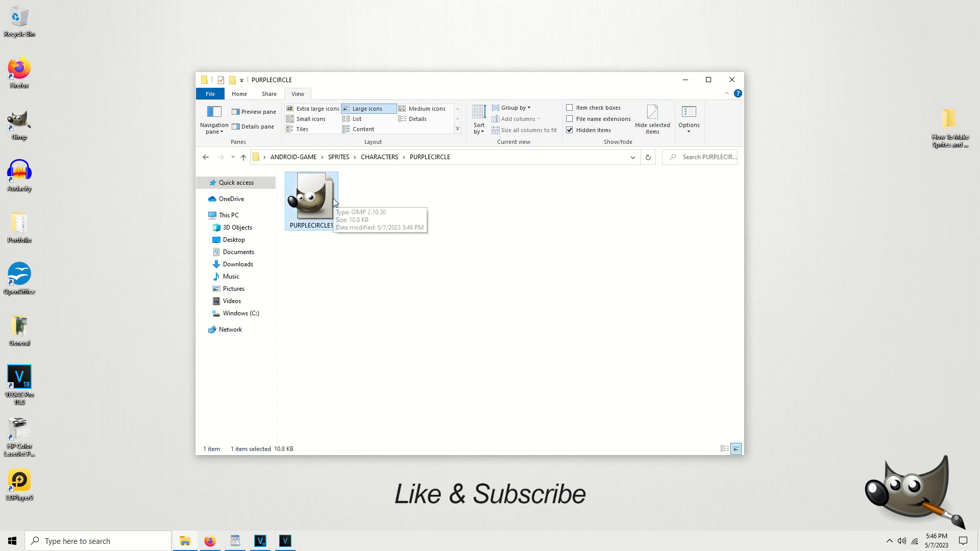
double_click(333, 199)
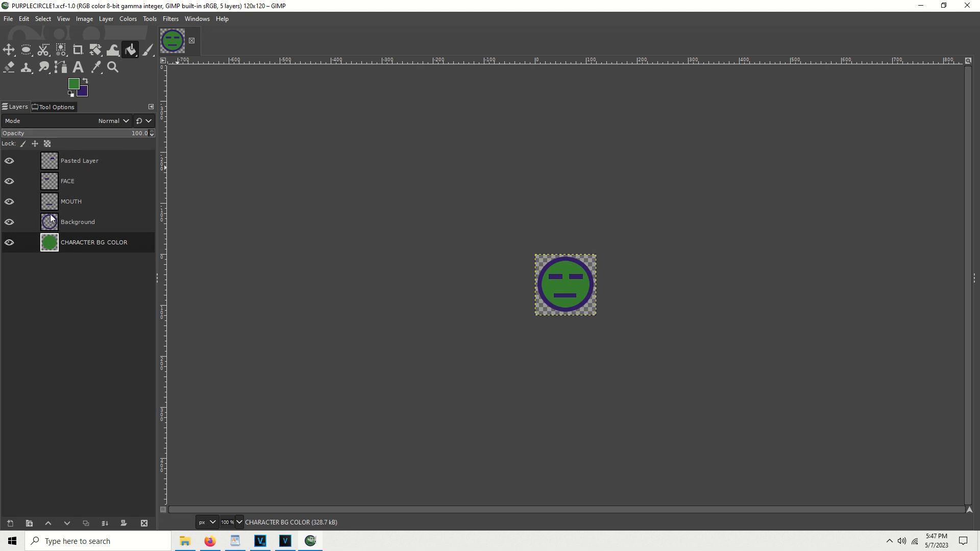
left_click(8, 20)
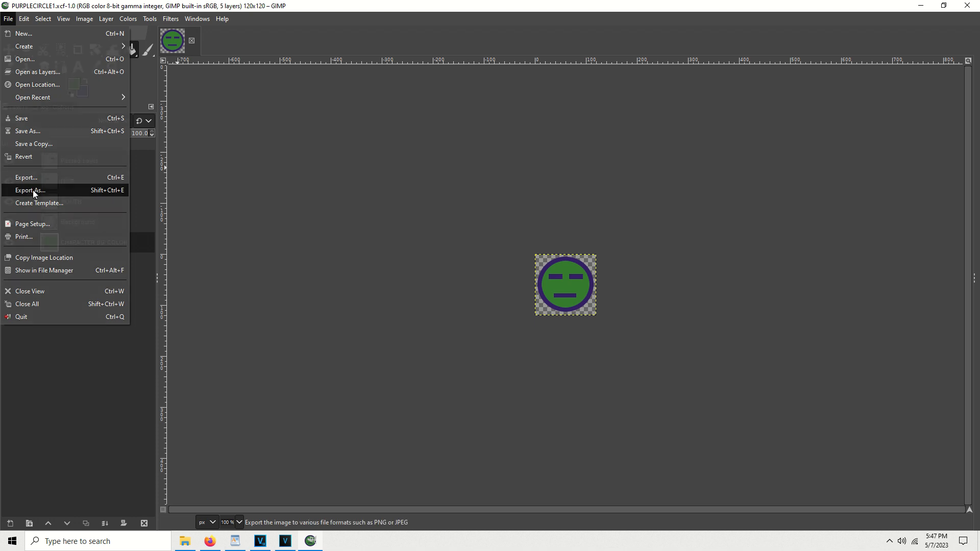
left_click(33, 190)
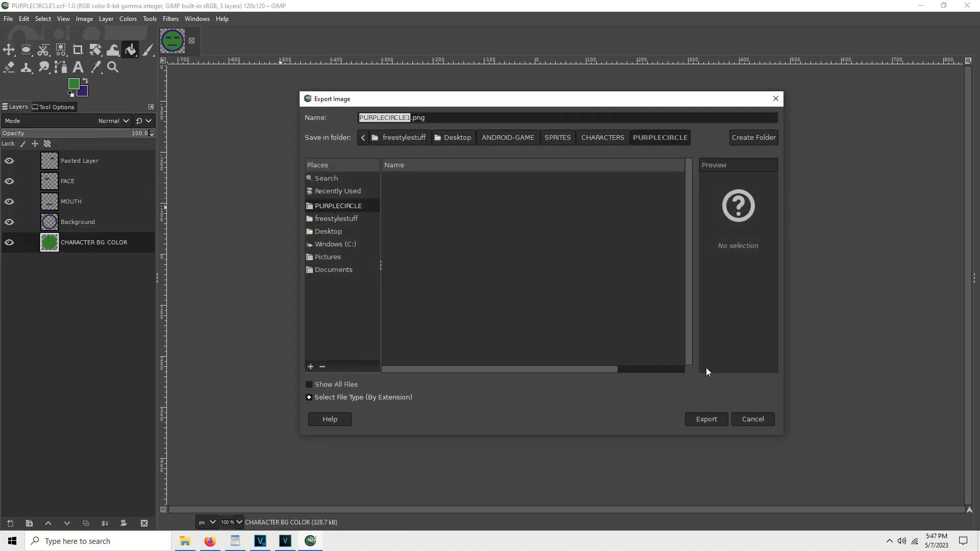
left_click(740, 419)
Export the image as PURPLECIRCLE1.png to the PURPLECIRCLE folder, keeping the default PNG options.
left_click(8, 18)
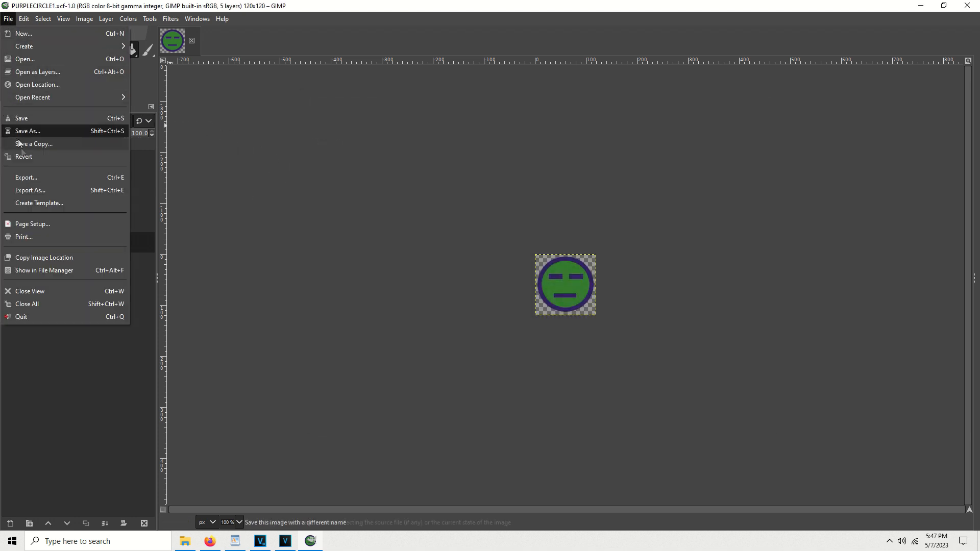
left_click(45, 179)
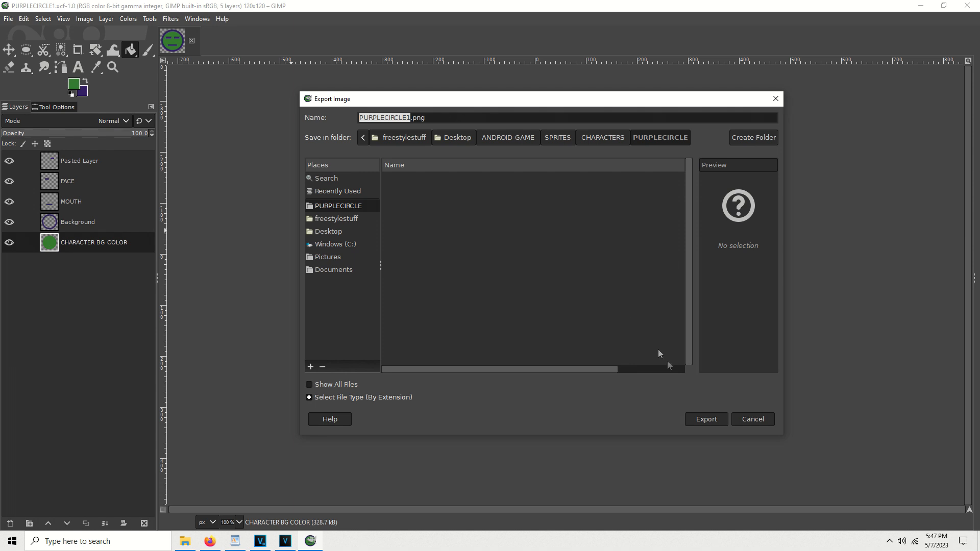
left_click(431, 118)
key("shift+Left")
key("shift+Left")
key("shift+Left")
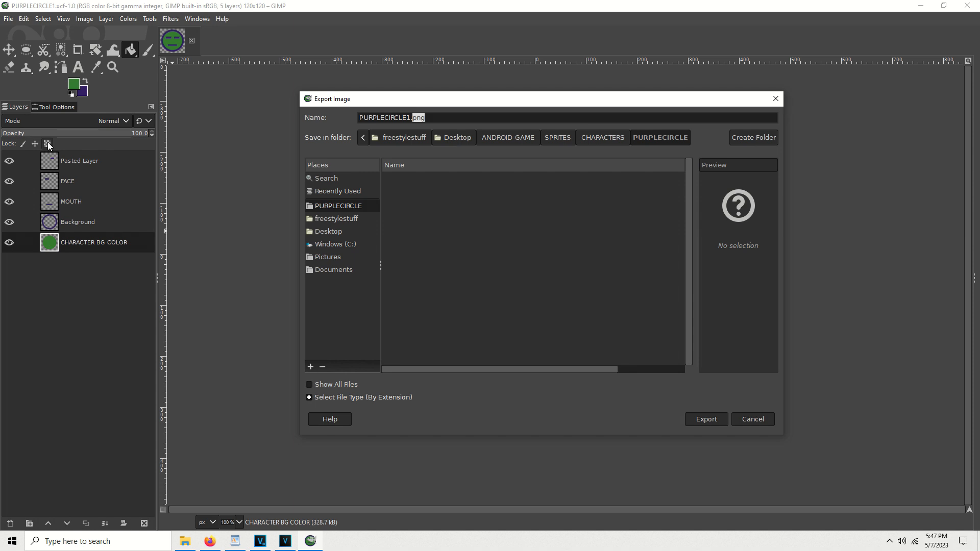
left_click(706, 419)
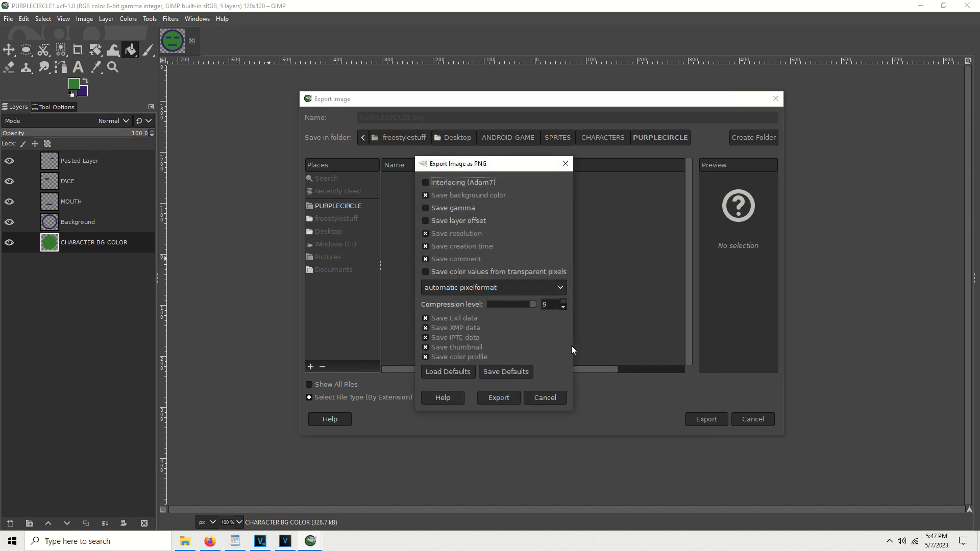
right_click(563, 309)
left_click(495, 398)
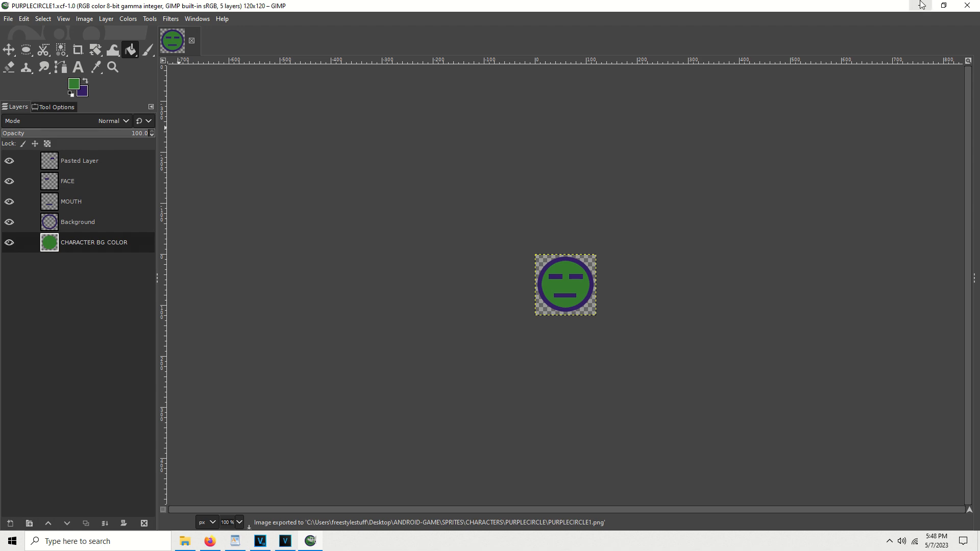
Switch to the PURPLECIRCLE folder, inspect the exported PNG up close in the image viewer and close it.
left_click(921, 5)
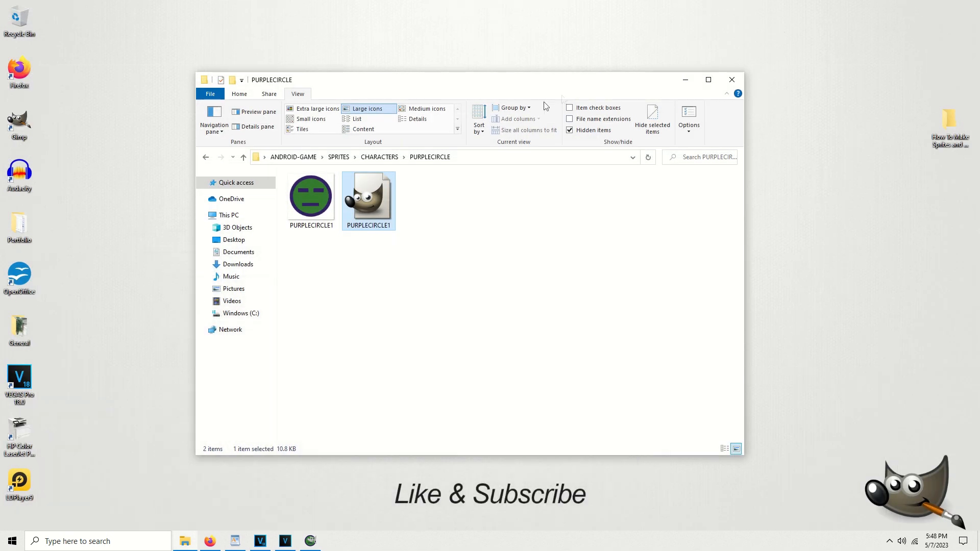
left_click(476, 201)
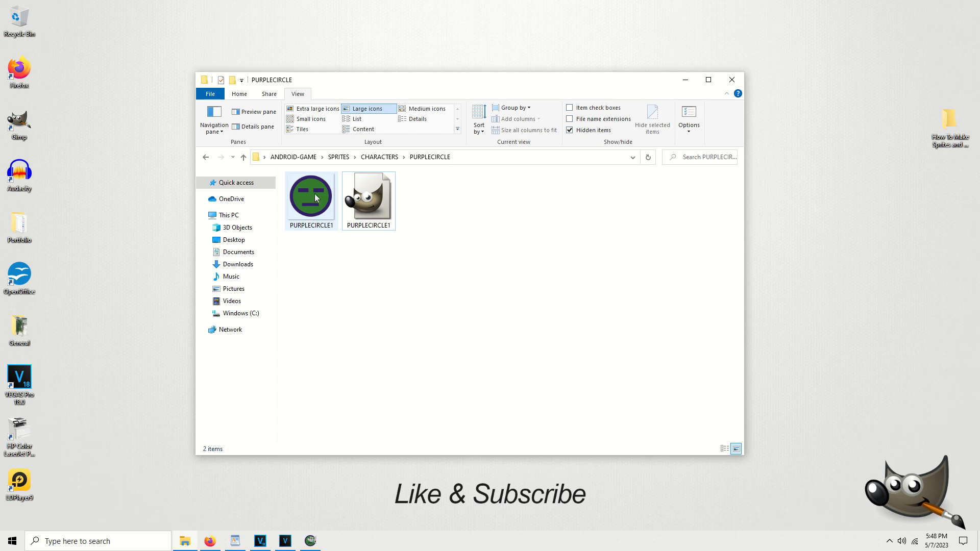
double_click(313, 188)
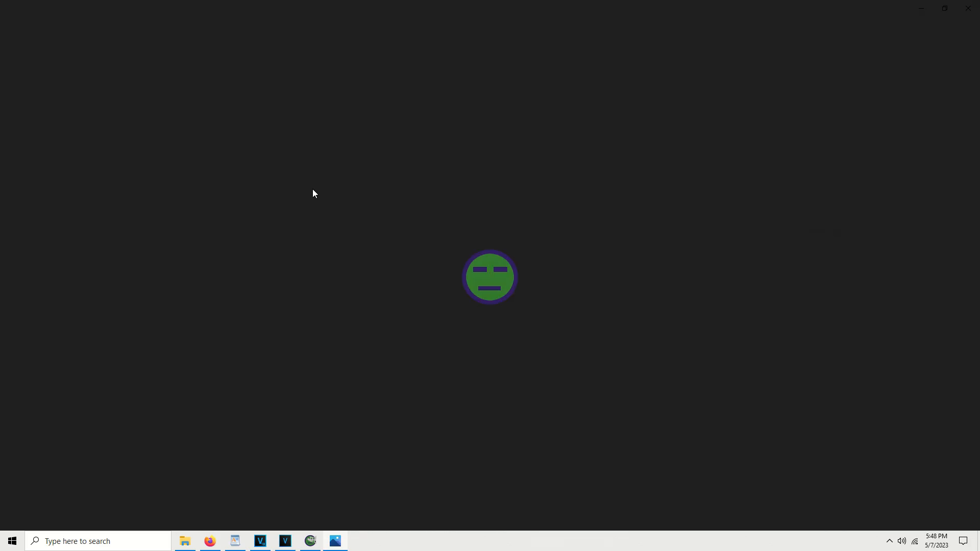
scroll(521, 300, "up", 5)
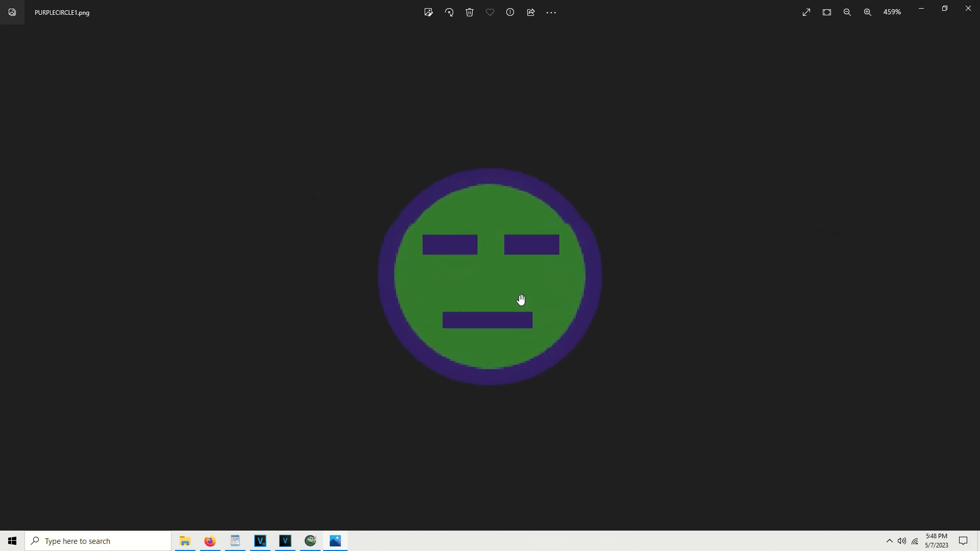
scroll(508, 314, "down", 5)
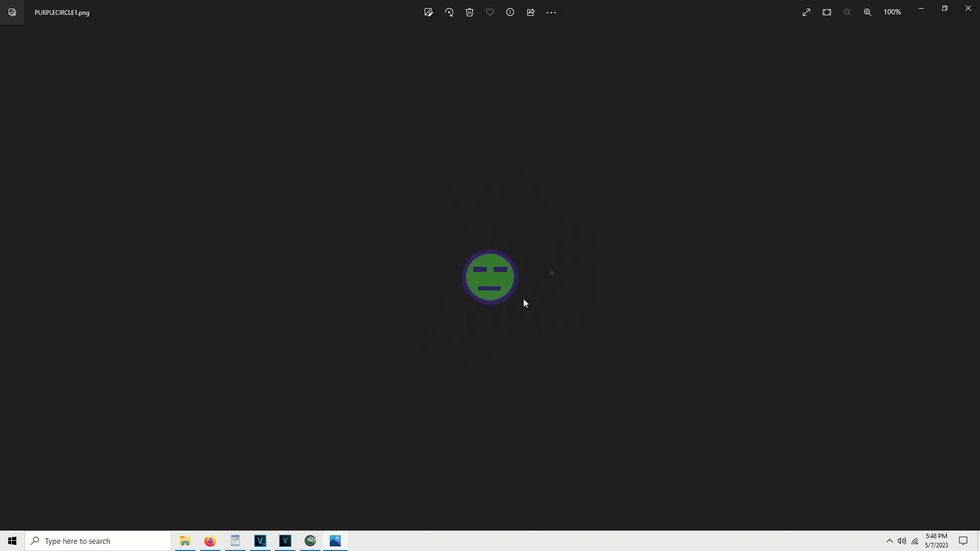
left_click(968, 8)
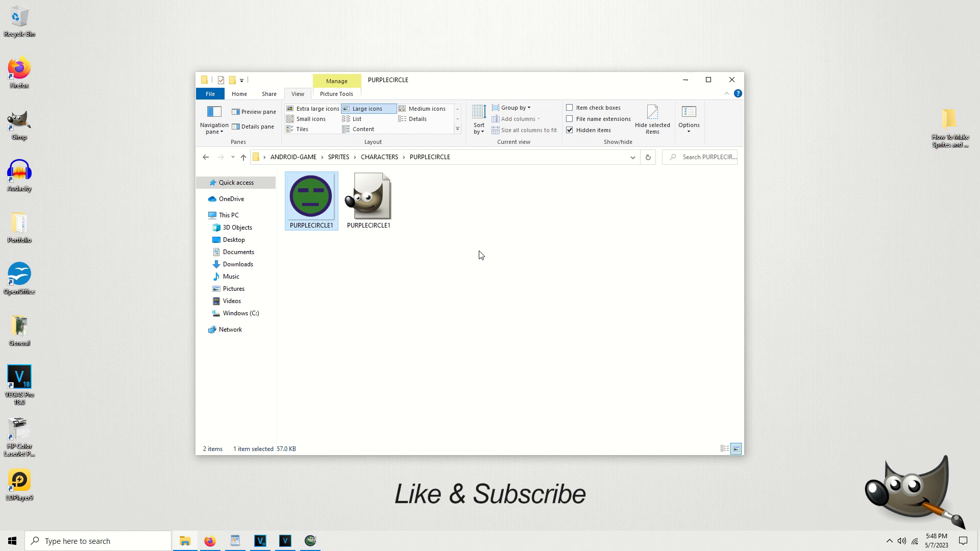
left_click(382, 294)
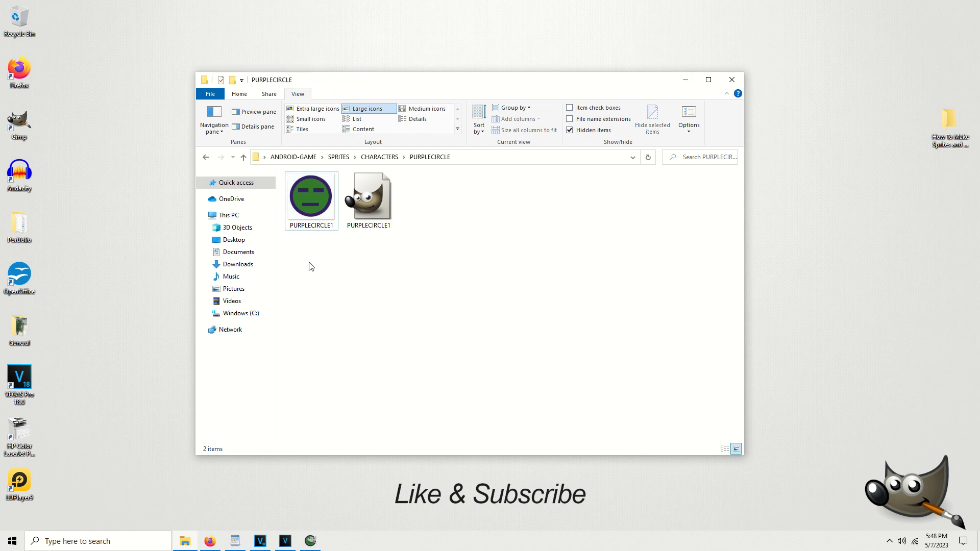
mouse_move(310, 541)
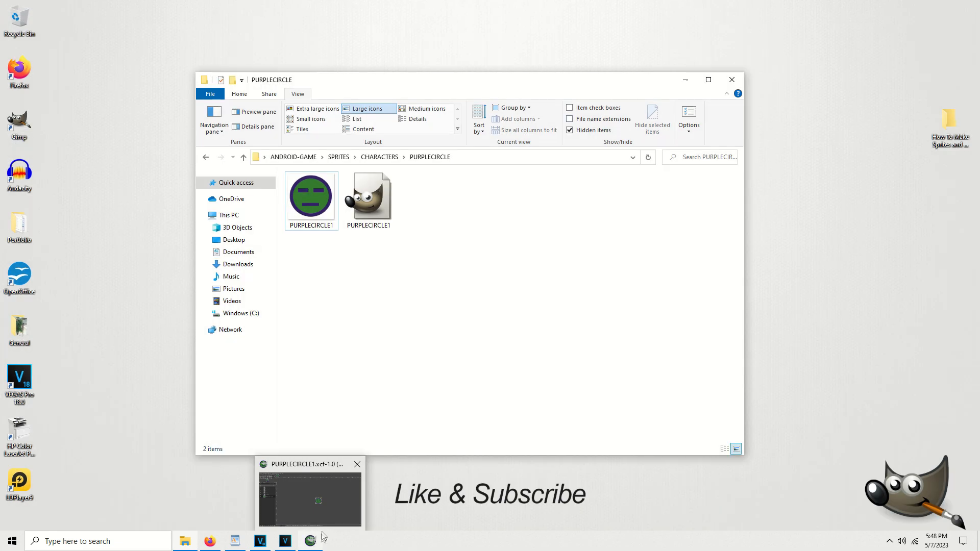
left_click(306, 498)
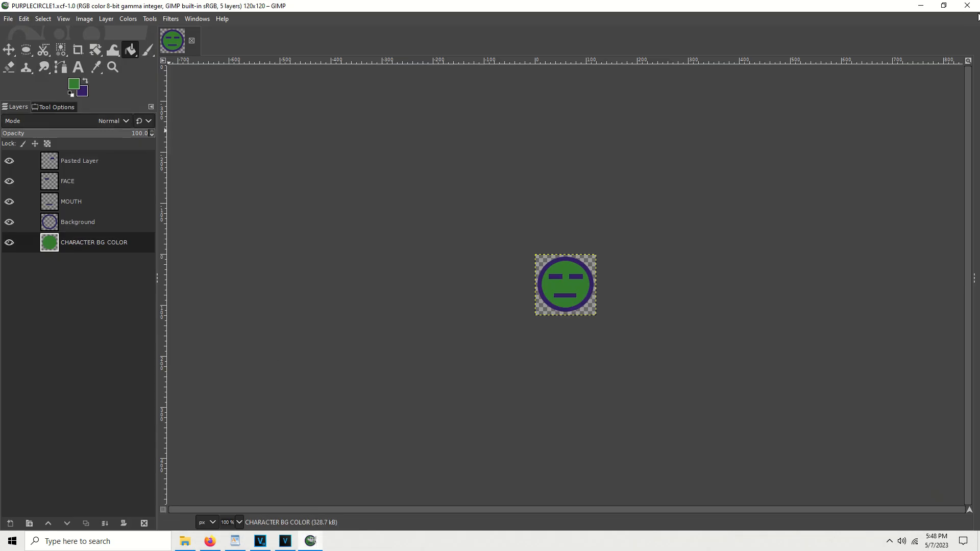
left_click(920, 5)
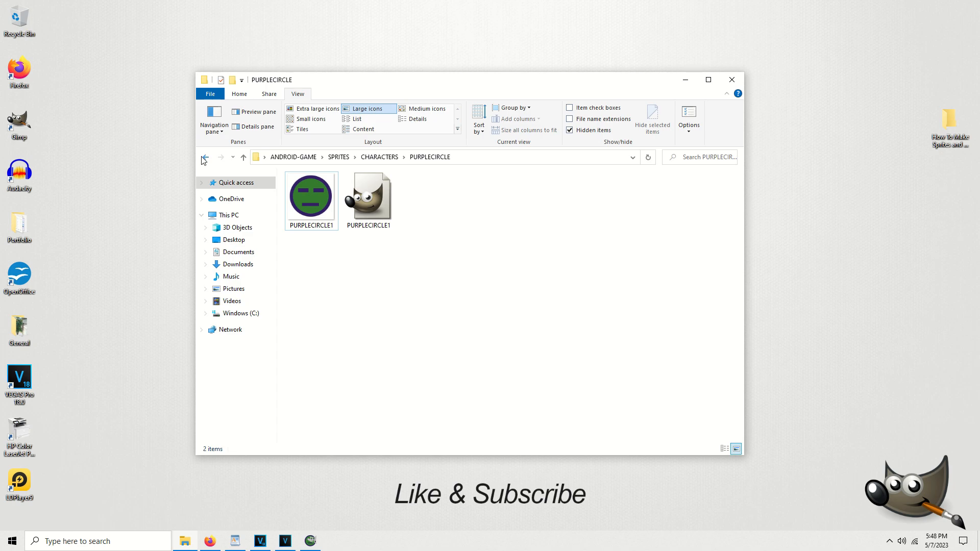
left_click(204, 159)
double_click(316, 203)
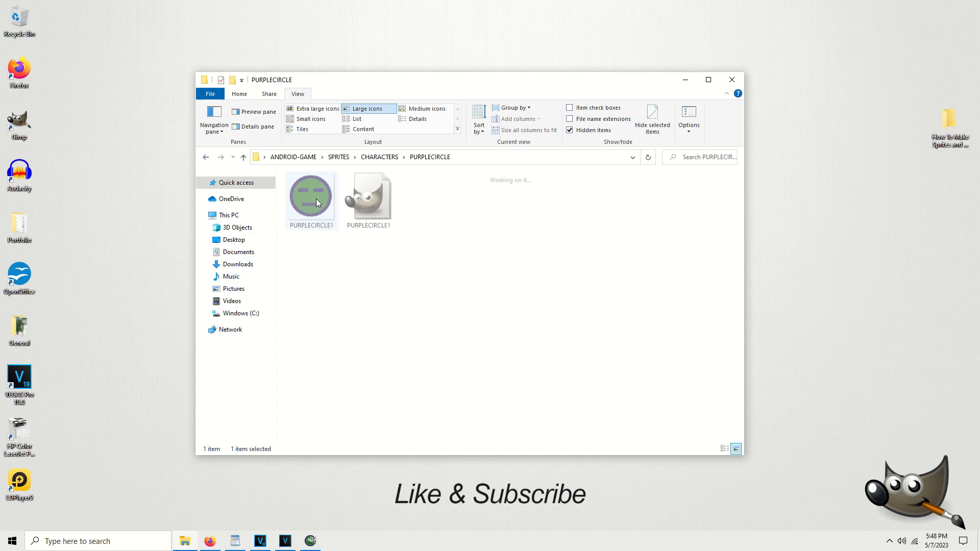
Return to the PURPLECIRCLE1 project in GIMP and zoom in on the whole character sprite.
left_click(310, 542)
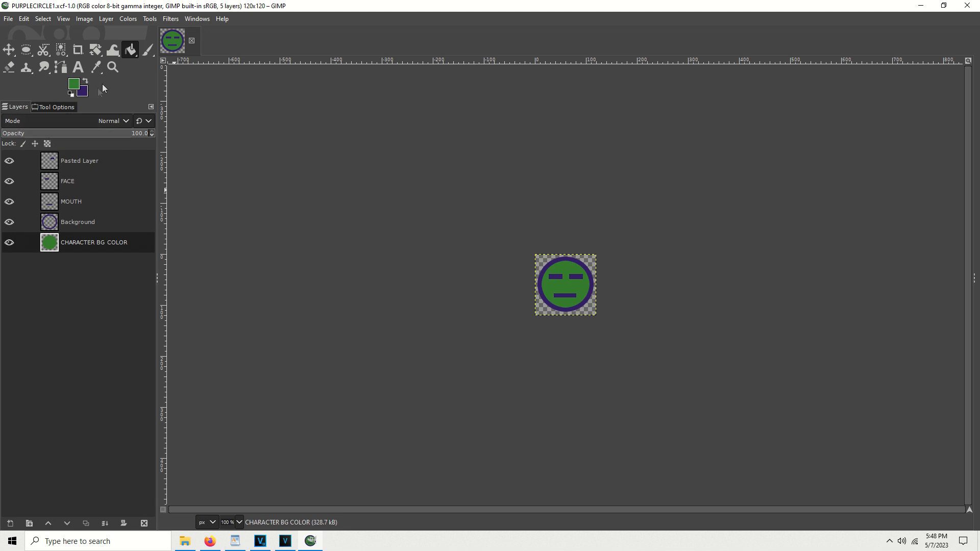
left_click(115, 71)
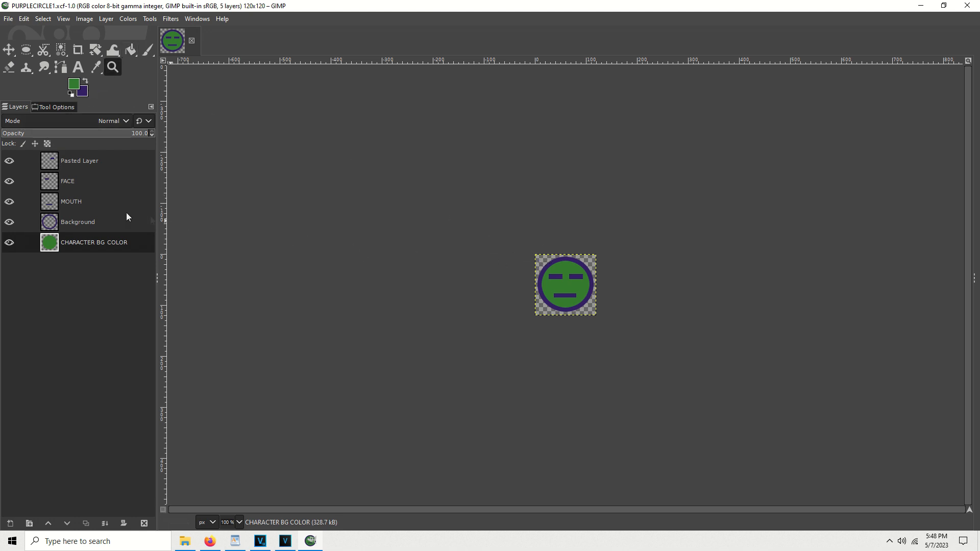
left_click_drag(533, 248, 599, 319)
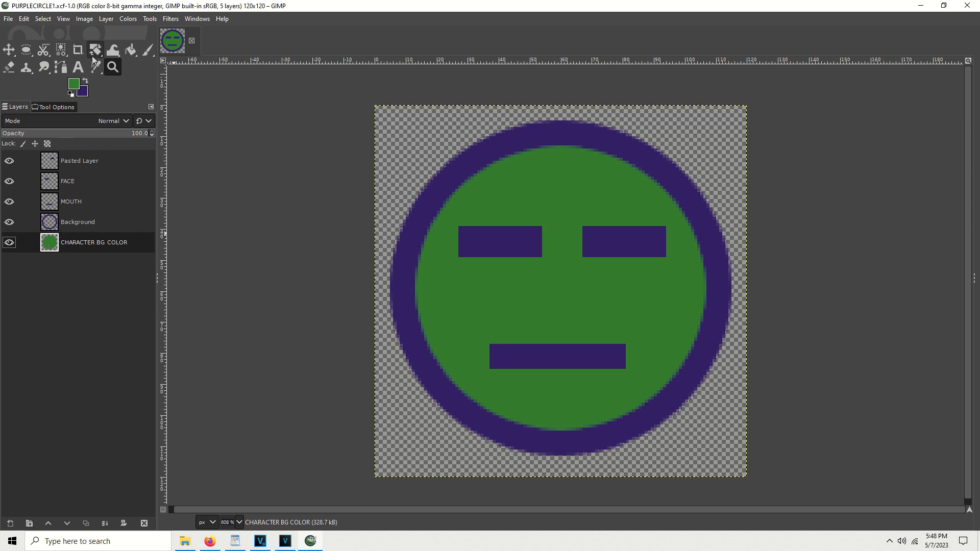
Select the green face fill on the CHARACTER BG COLOR layer, apply Hue-Saturation with hue -64.8 and saturation 100, and clear the selection.
left_click(60, 51)
left_click(543, 196)
left_click(128, 19)
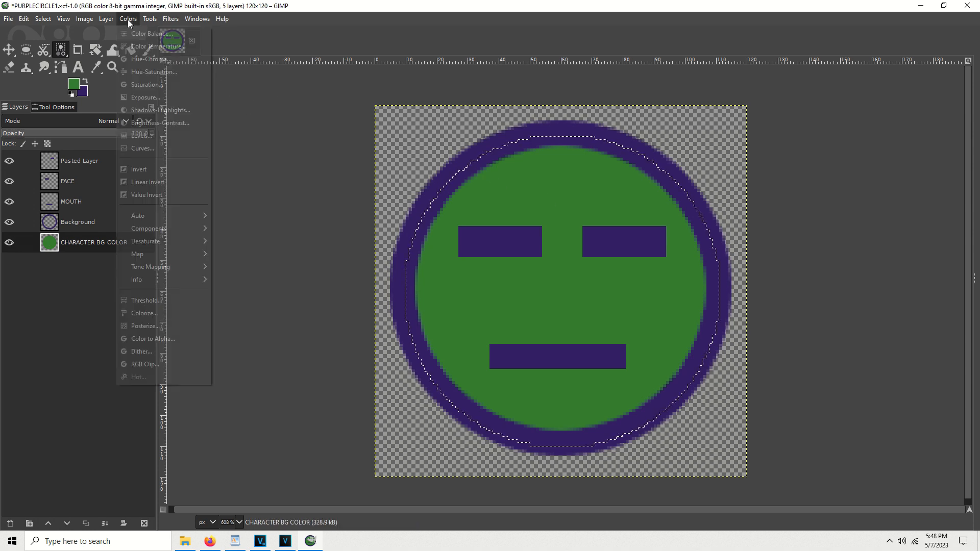
left_click(145, 73)
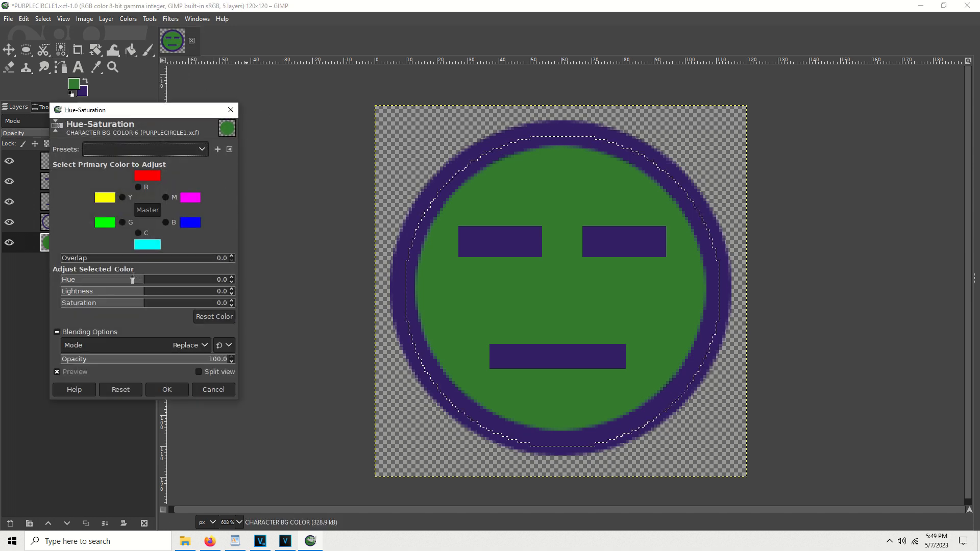
left_click_drag(145, 280, 115, 281)
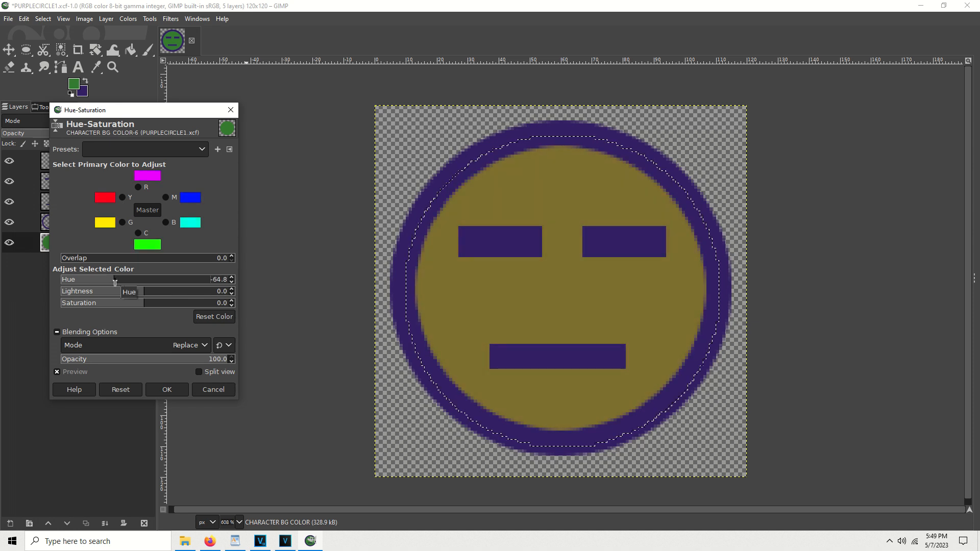
left_click(156, 305)
left_click_drag(156, 305, 230, 312)
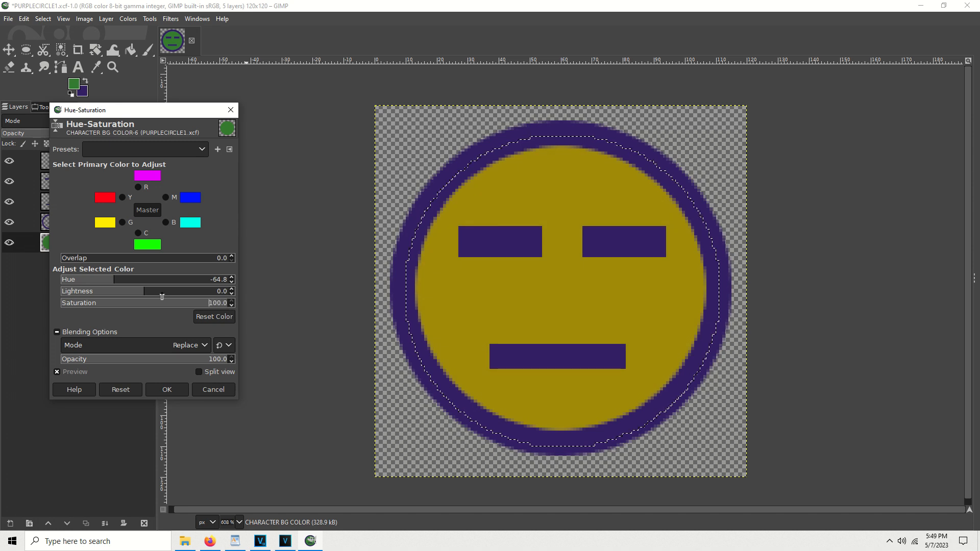
left_click(169, 390)
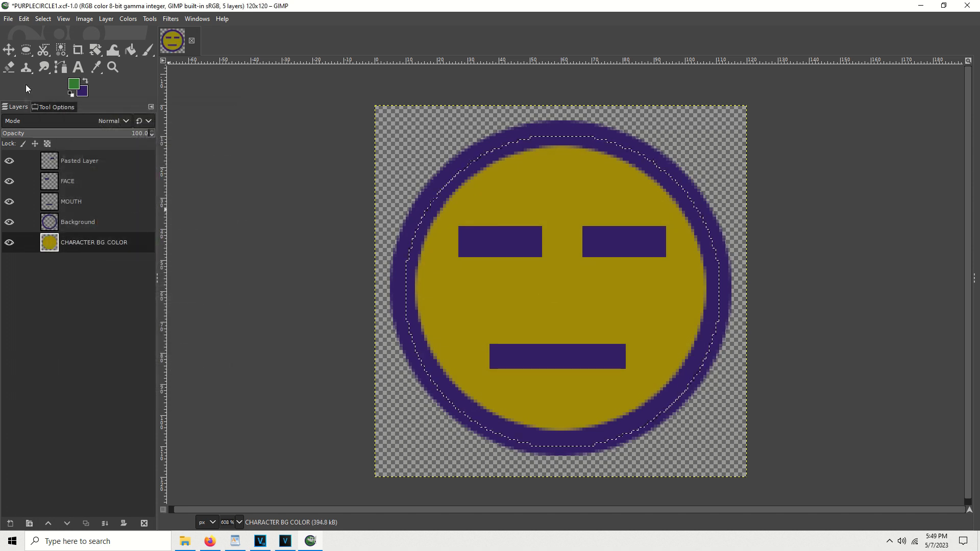
left_click(38, 18)
left_click(54, 47)
Save the yellow-faced version as a new project file named PURPLECIRCLE2.xcf in the PURPLECIRCLE folder.
left_click(8, 19)
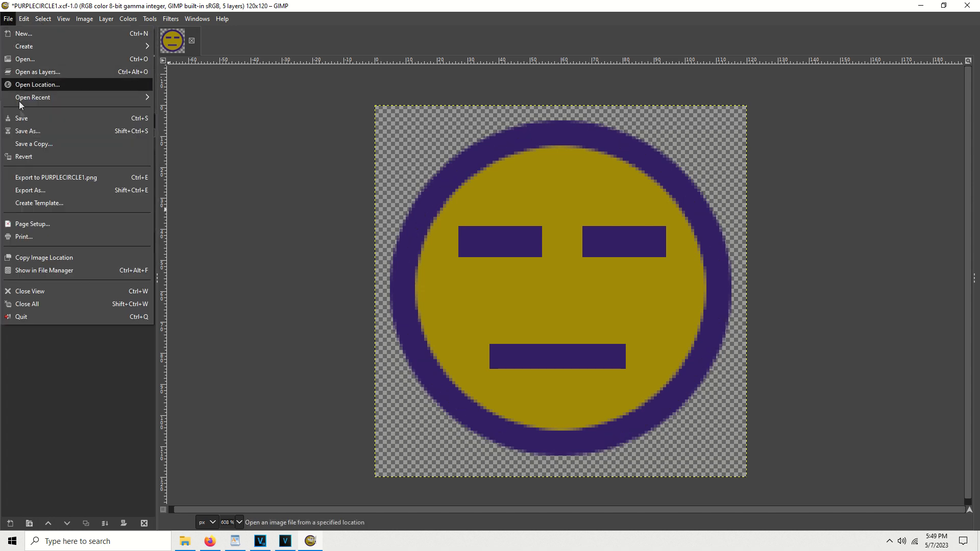
left_click(28, 131)
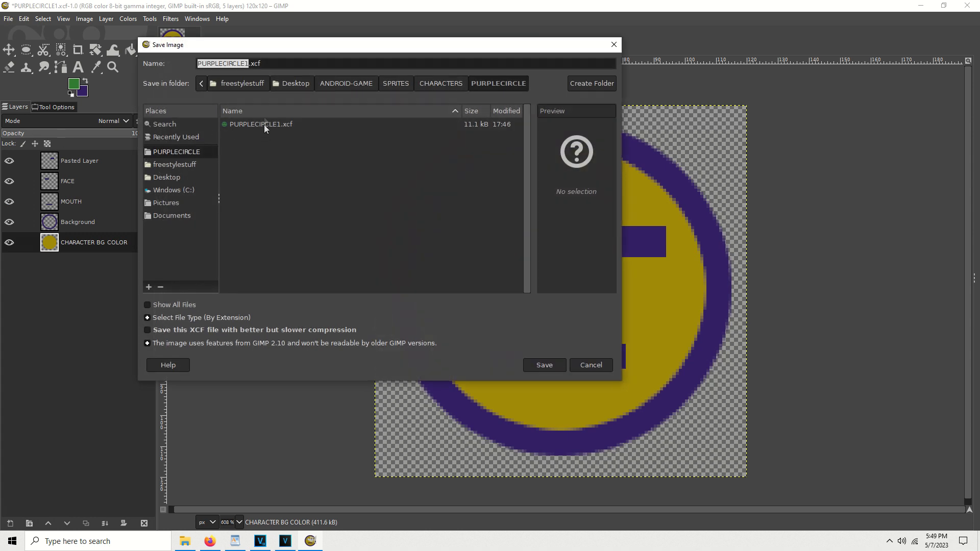
left_click(268, 64)
key("BackSpace")
type("2")
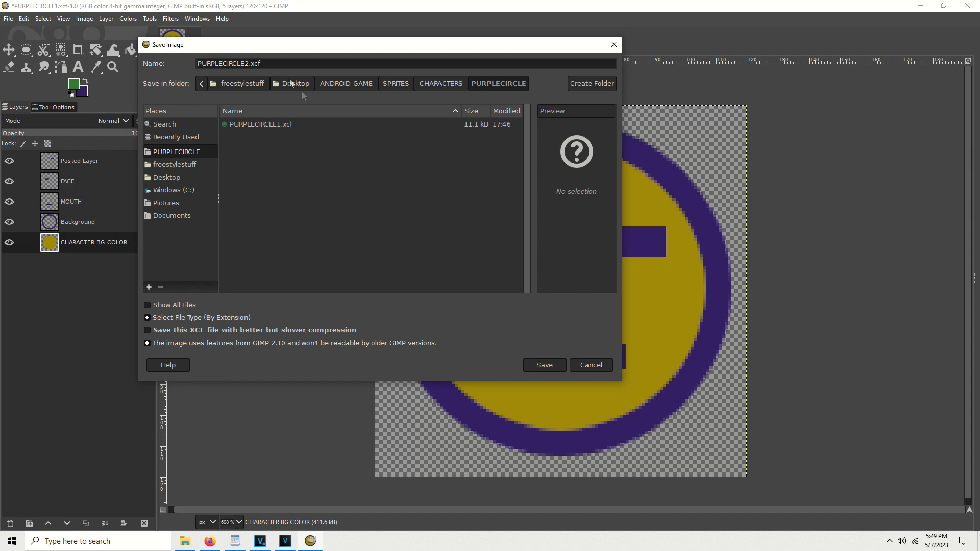
left_click(544, 365)
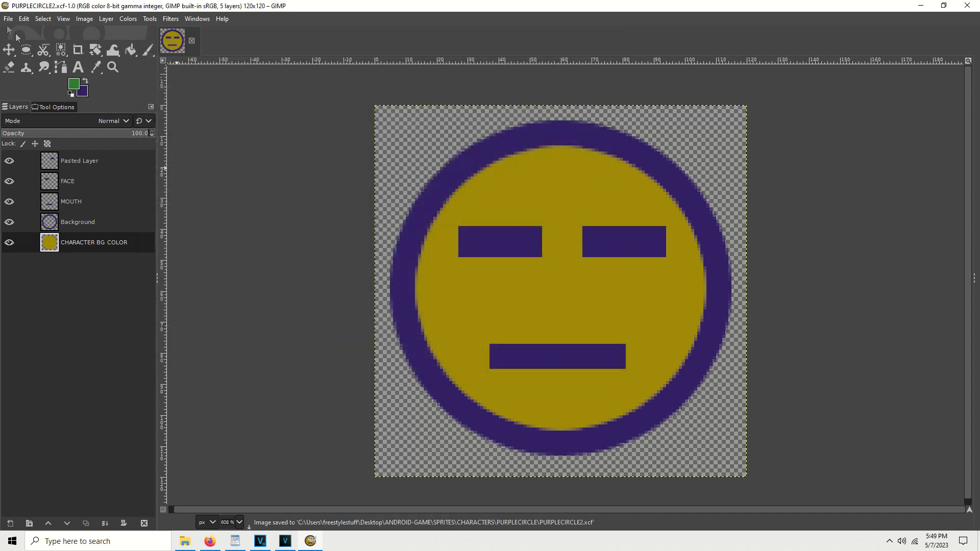
Export the image as PURPLECIRCLE2.png with the default PNG options, check the PURPLECIRCLE folder and return to the GIMP project.
left_click(8, 18)
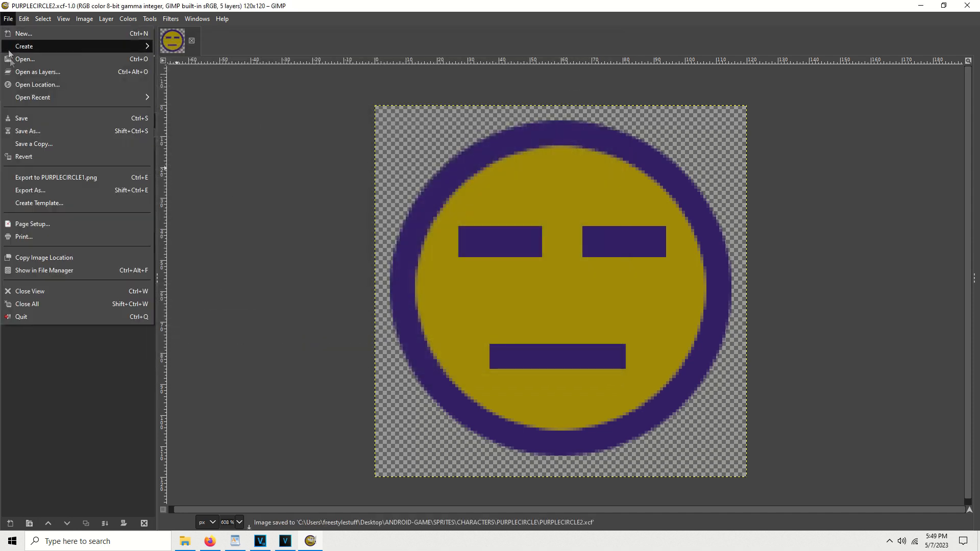
left_click(44, 191)
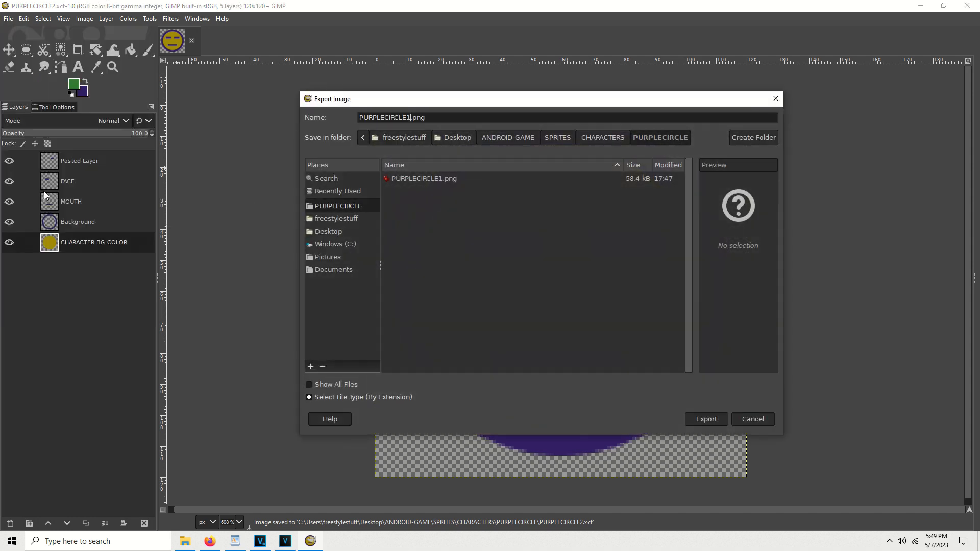
key("BackSpace")
type("2")
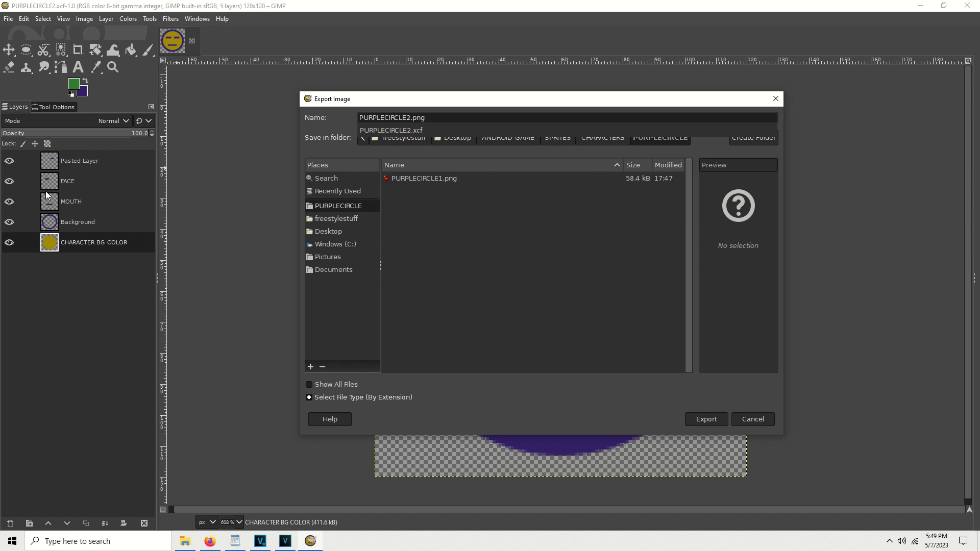
left_click(479, 102)
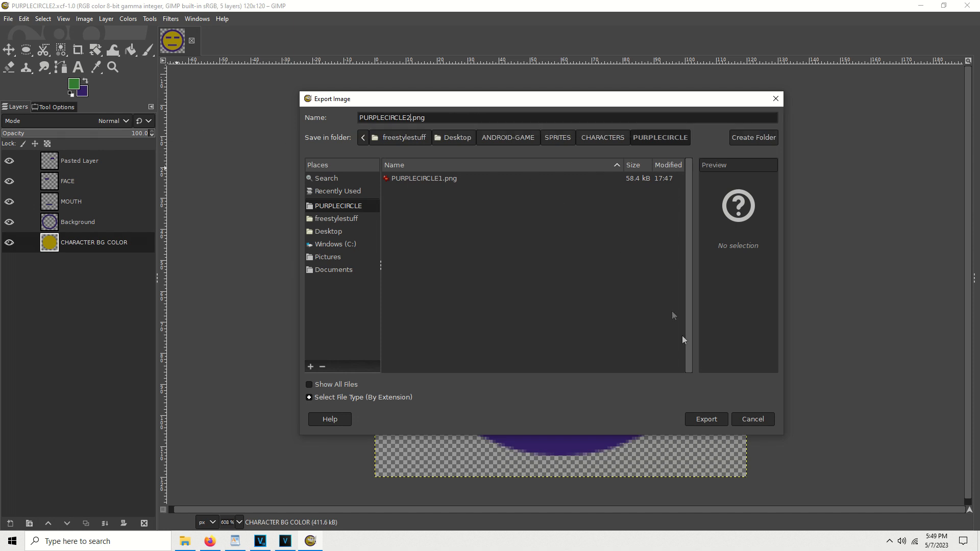
left_click(706, 419)
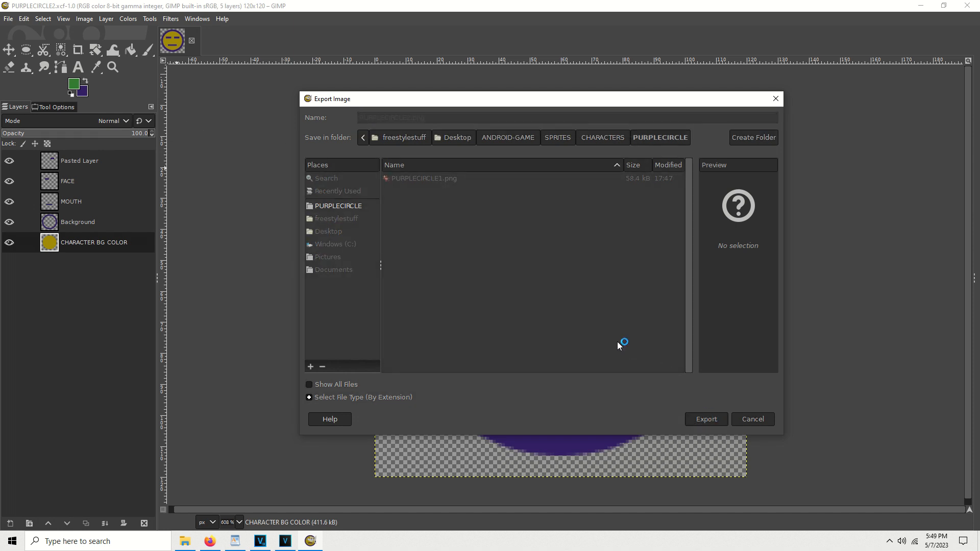
left_click(499, 397)
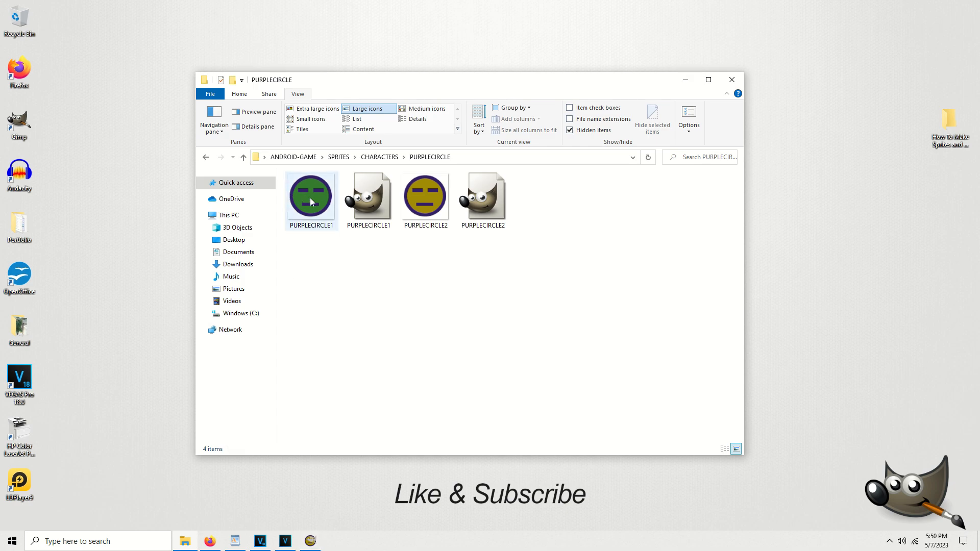
left_click(311, 539)
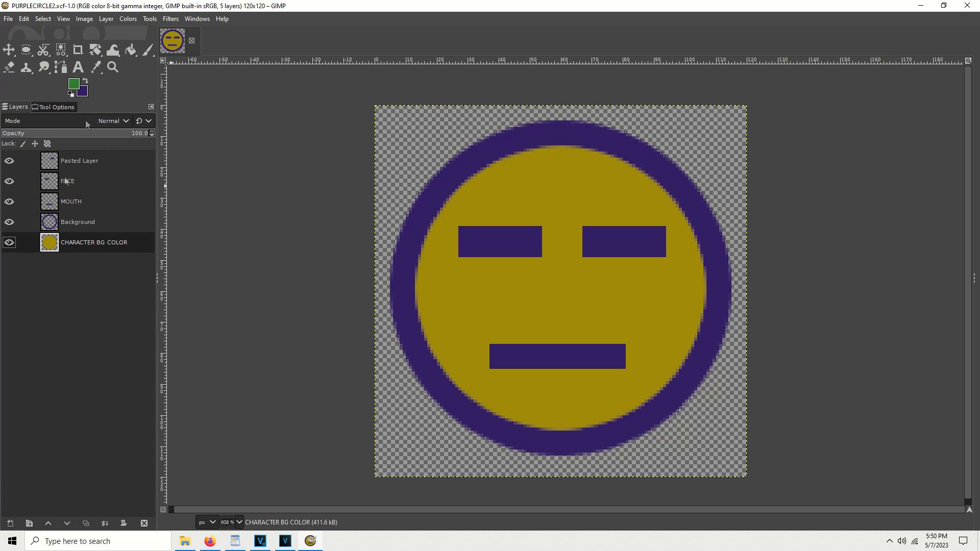
left_click(127, 19)
left_click(140, 61)
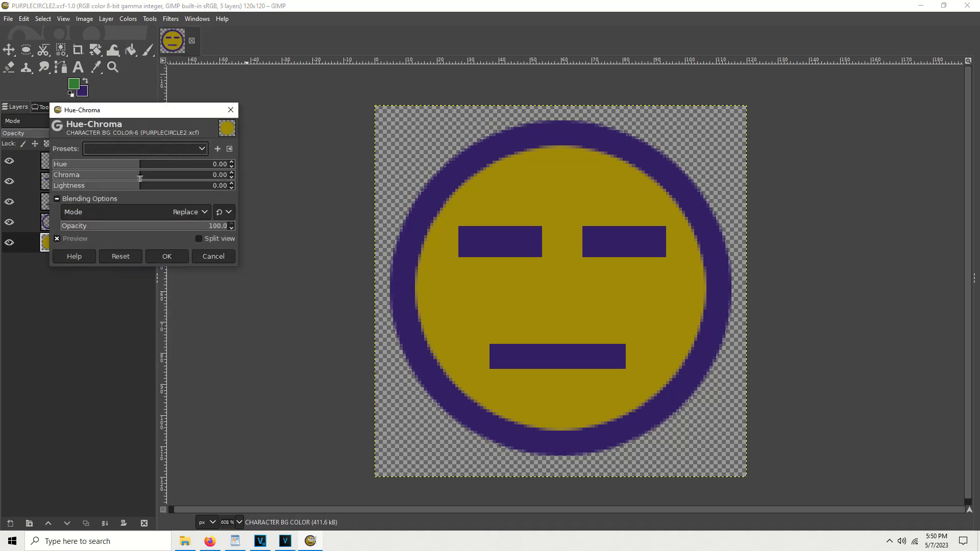
left_click(209, 255)
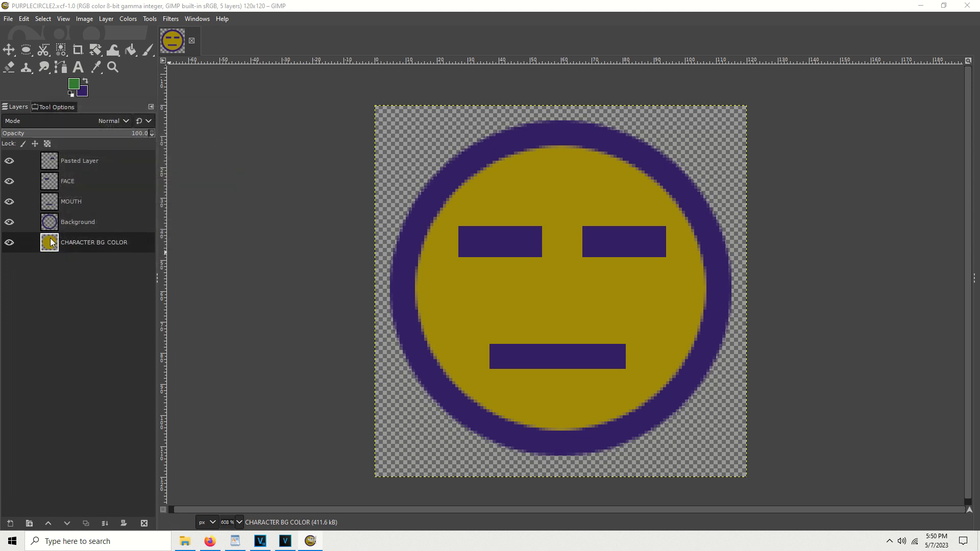
Recolor the CHARACTER BG COLOR layer to red using Hue-Chroma with hue -62.79 and lightness -11.63.
left_click(133, 21)
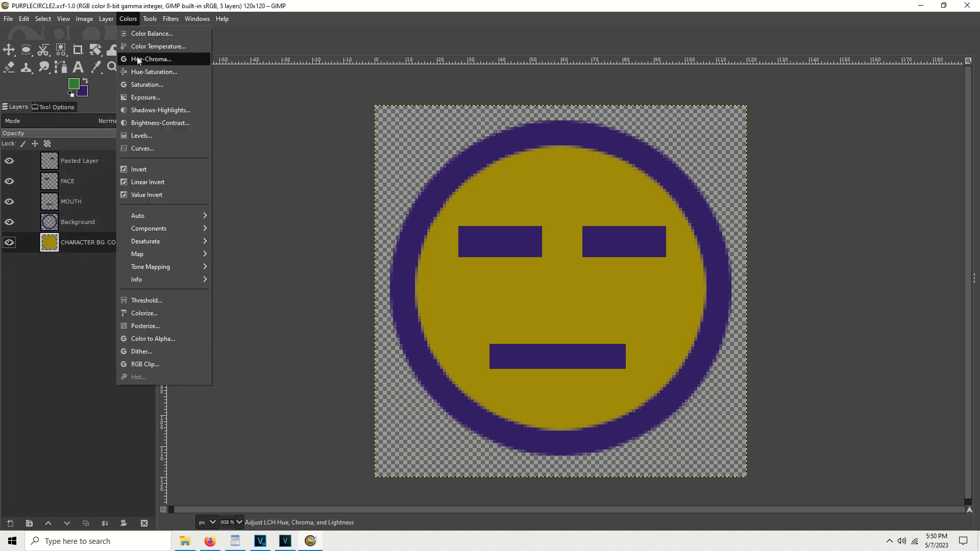
left_click(137, 60)
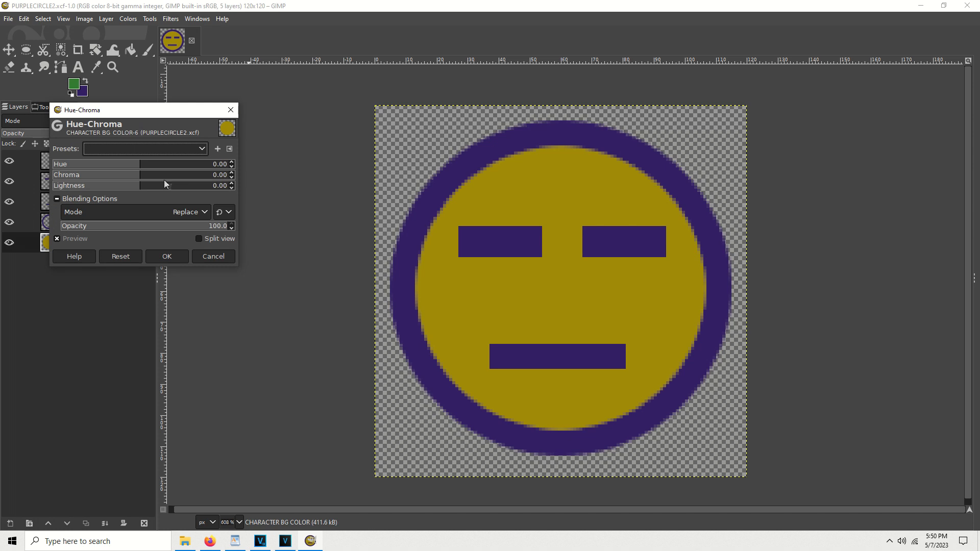
left_click_drag(138, 169, 109, 160)
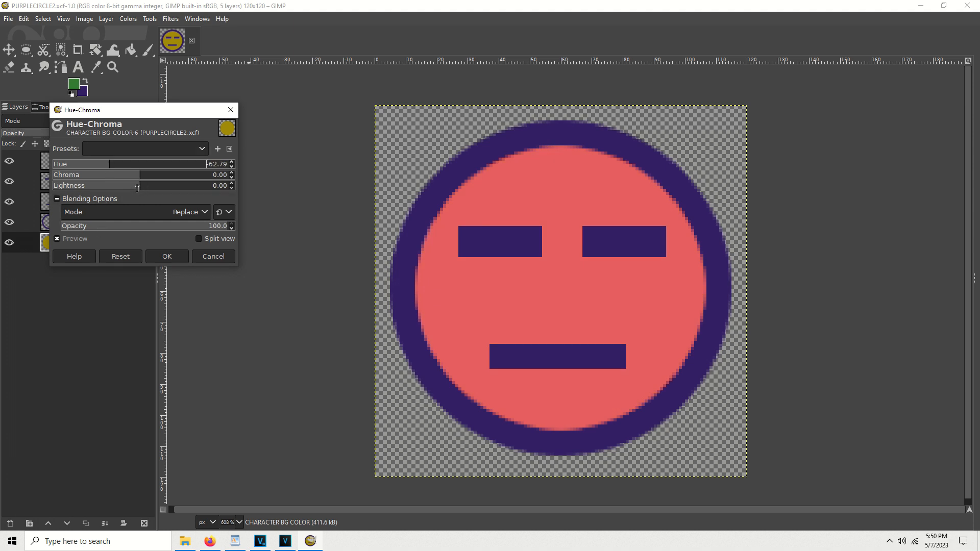
left_click_drag(140, 186, 129, 187)
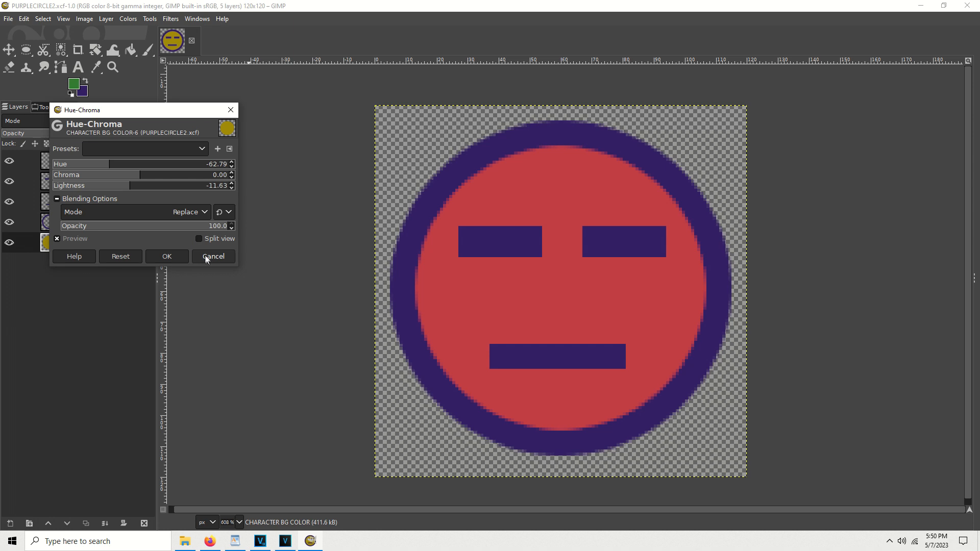
left_click(166, 257)
Brighten the red face with Hue-Saturation at lightness 22.6 and saturation 54.9, shifting its hue slightly toward pink.
left_click(127, 19)
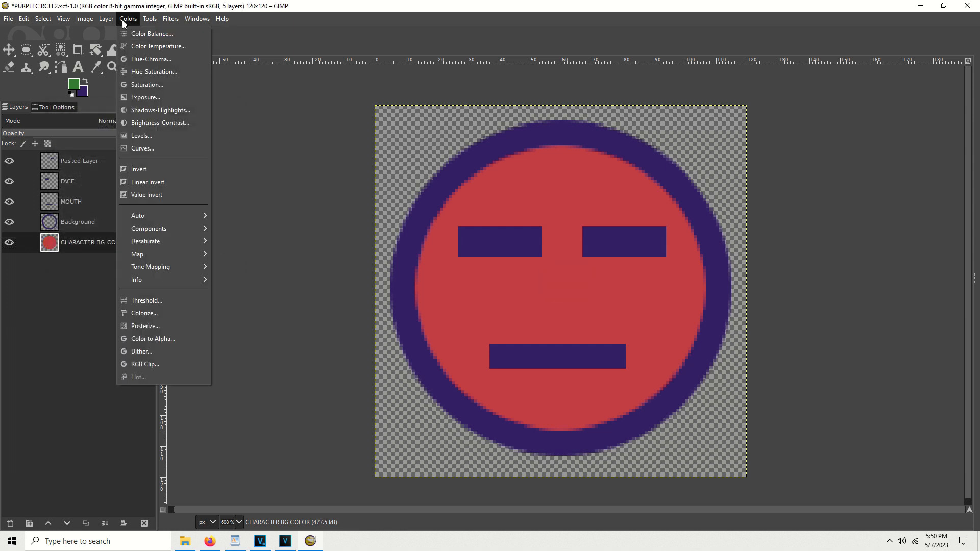
left_click(143, 73)
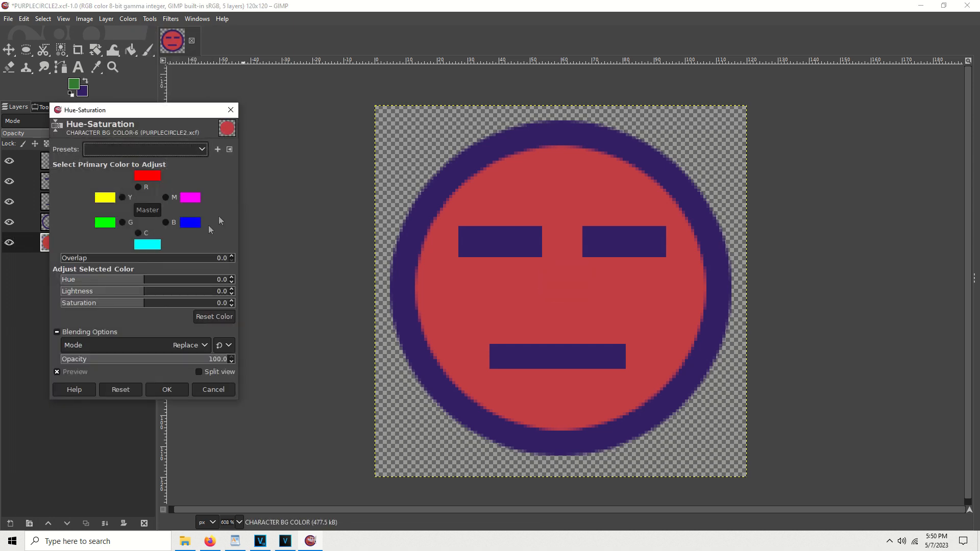
mouse_move(145, 303)
left_mouse_down()
mouse_move(190, 305)
mouse_move(160, 297)
left_mouse_up()
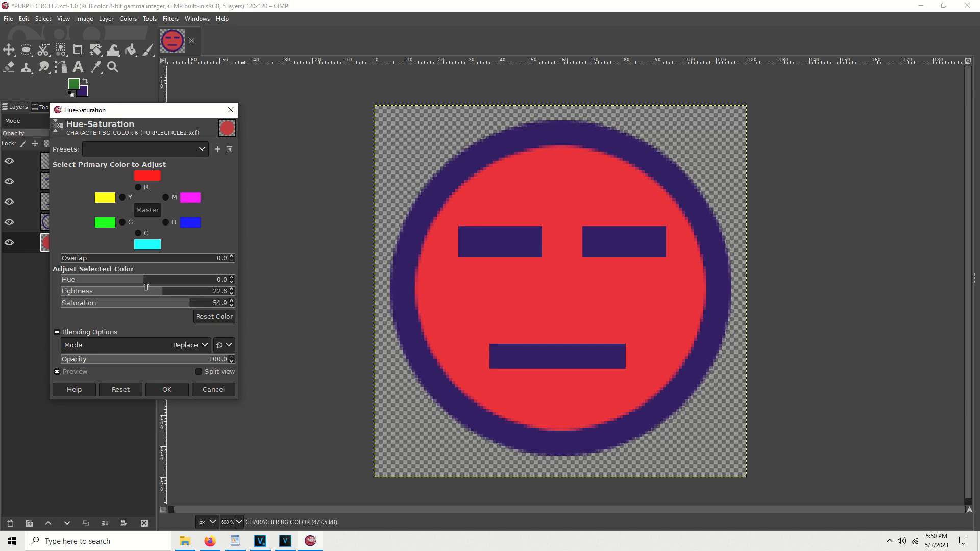
left_click_drag(144, 282, 142, 284)
left_click(180, 390)
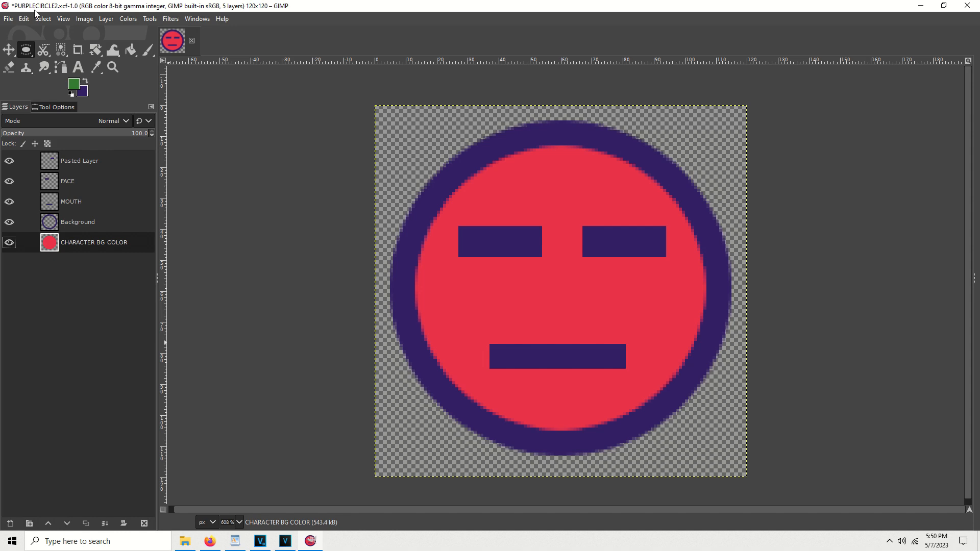
Save the red-faced version as a new project file named PURPLECIRCLE3.xcf in the PURPLECIRCLE folder.
left_click(8, 19)
left_click(25, 129)
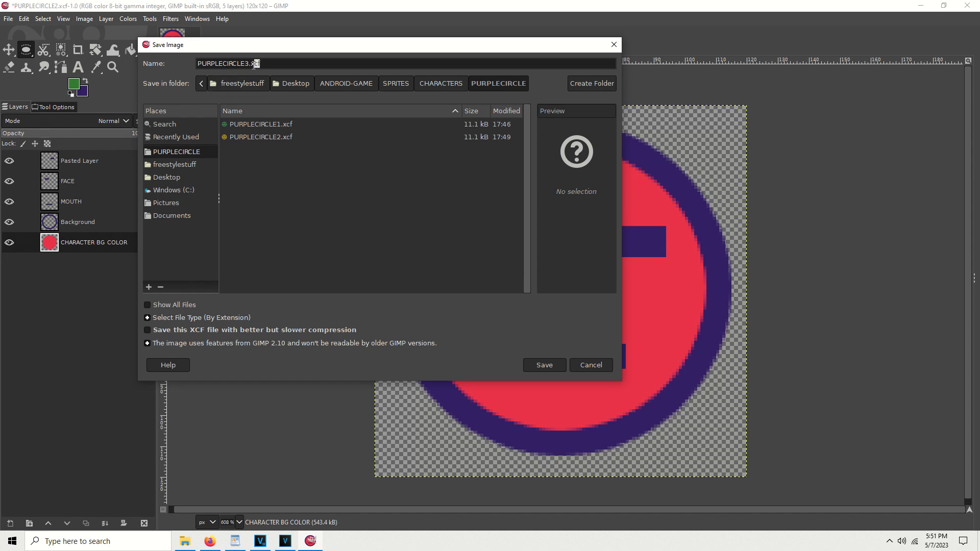
left_click(545, 366)
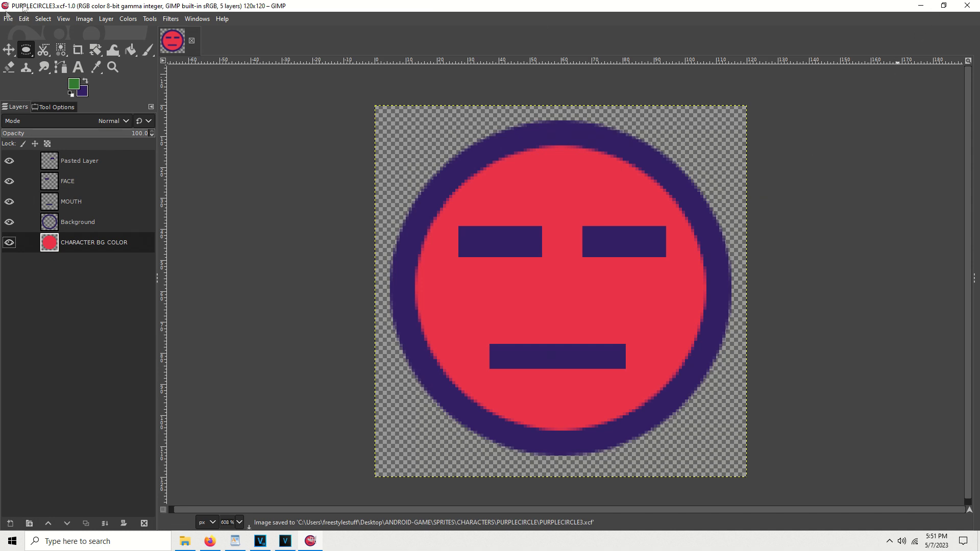
Export the red-faced sprite as PURPLECIRCLE3.png in the PURPLECIRCLE folder with the default PNG options.
left_click(7, 19)
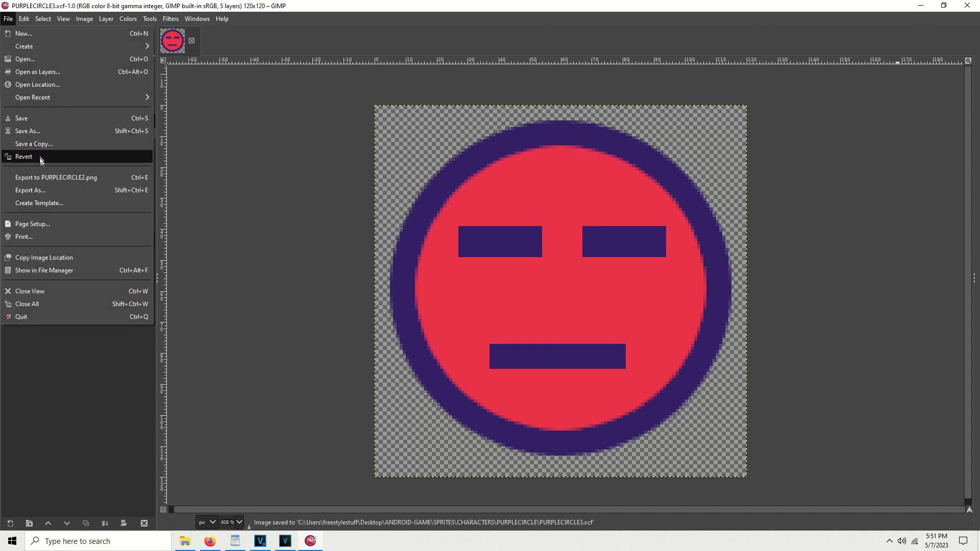
left_click(47, 190)
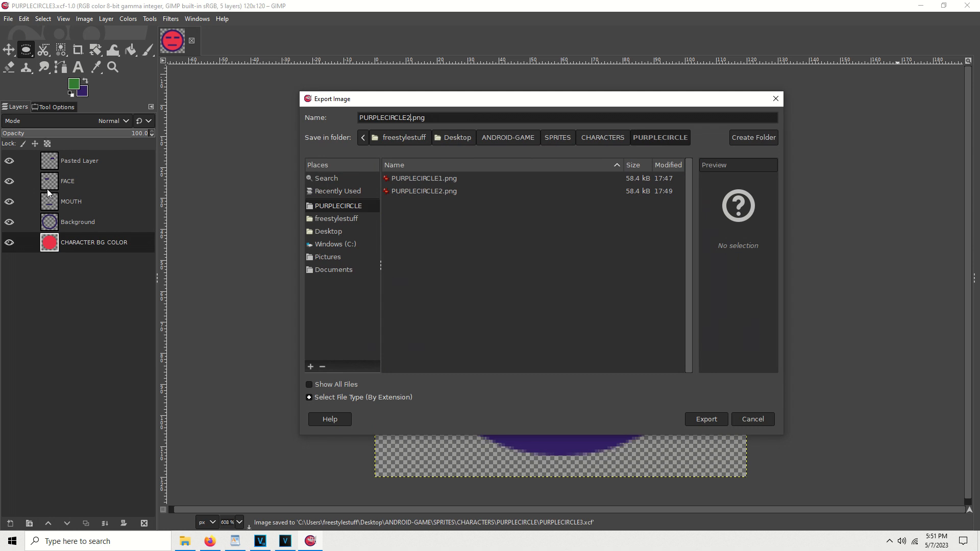
key("BackSpace")
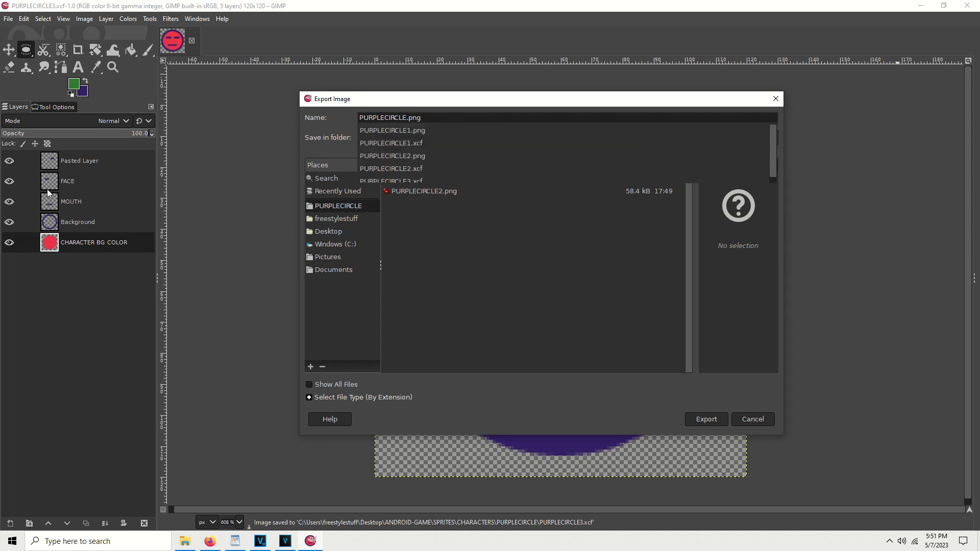
type("3")
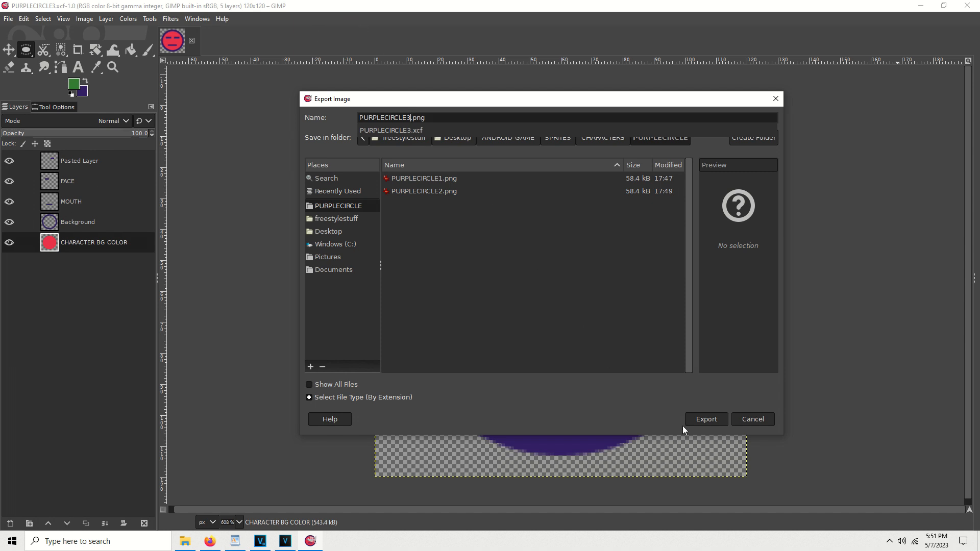
left_click(694, 420)
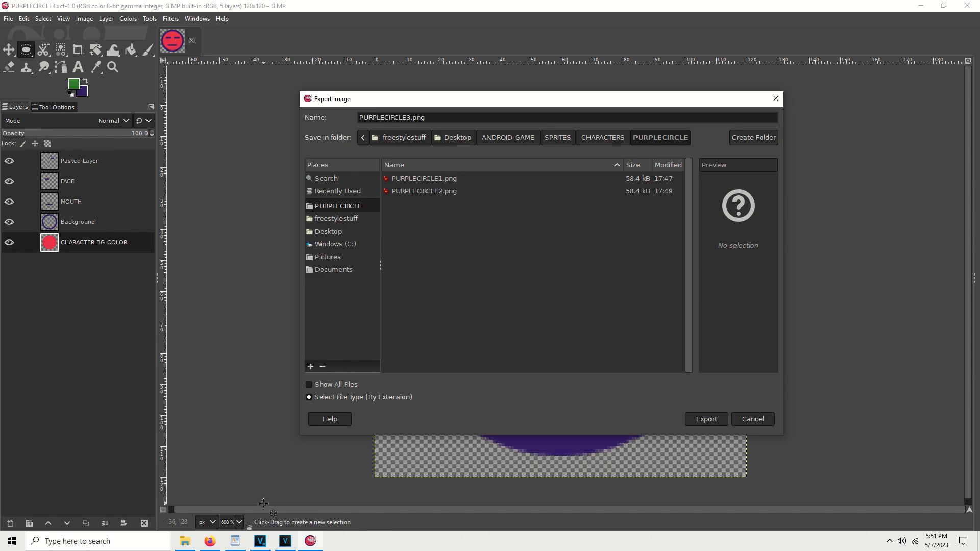
left_click(287, 542)
left_click(286, 542)
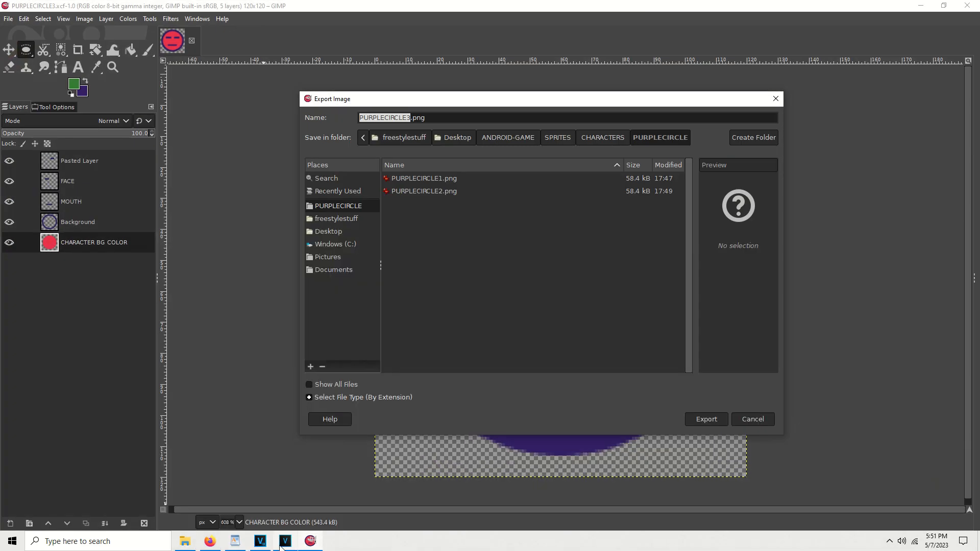
left_click(702, 421)
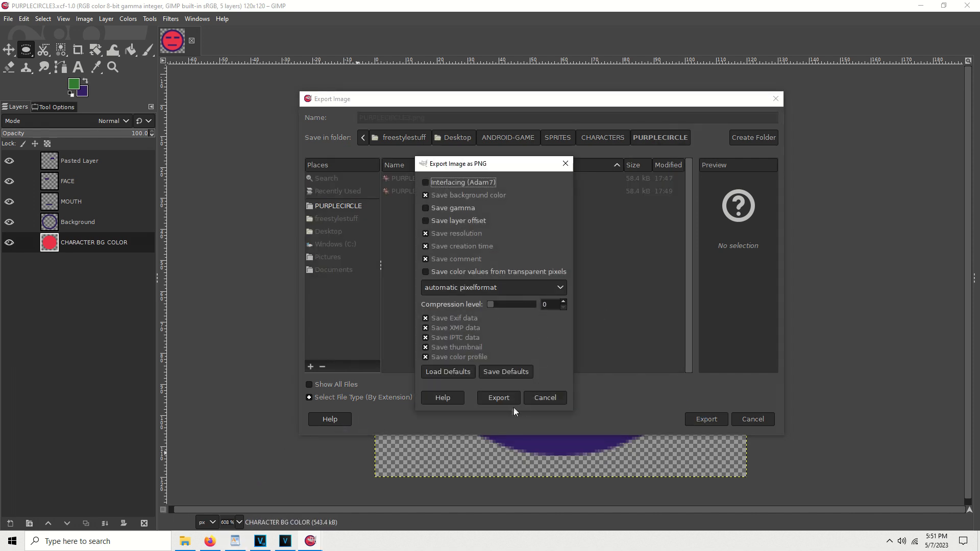
left_click(511, 399)
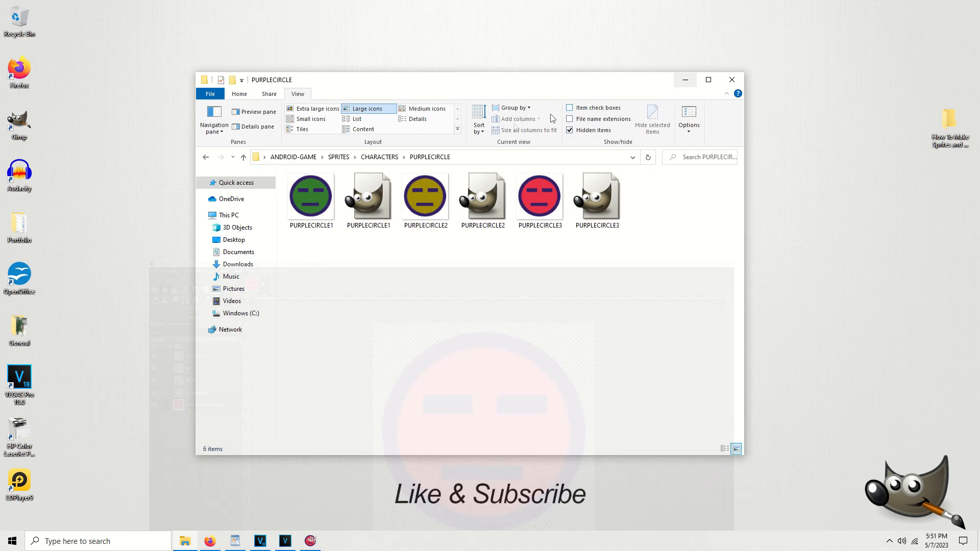
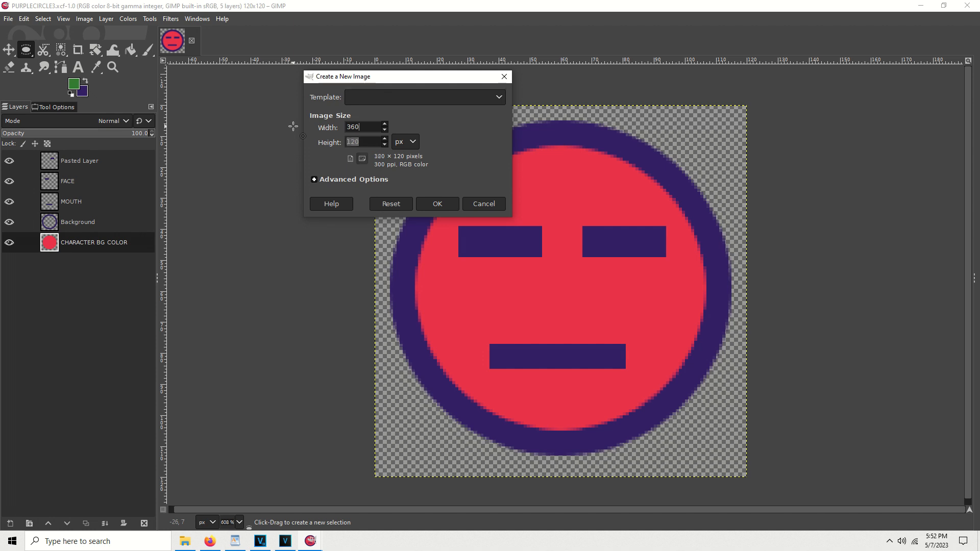
Create a new 360 × 360 px image filled with transparency.
type("360")
left_click(314, 181)
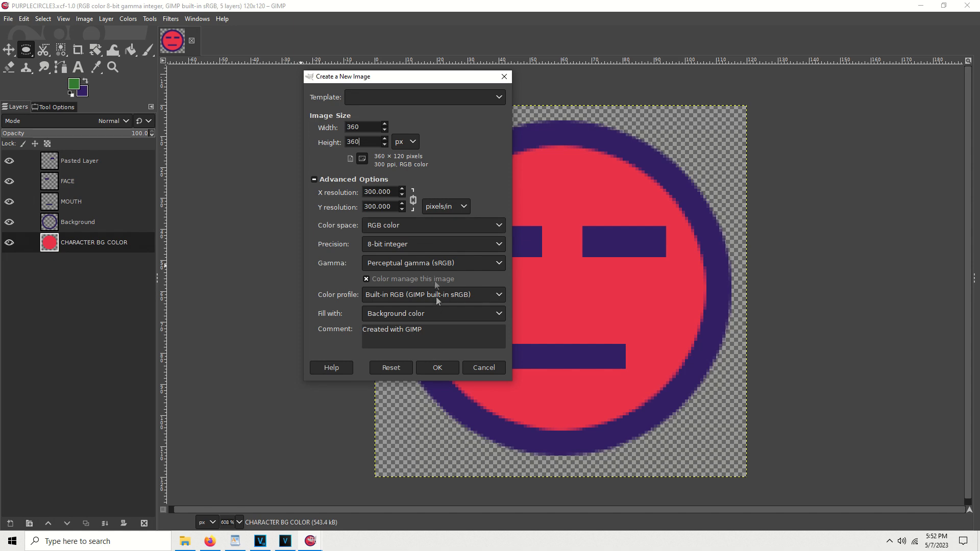
left_click(432, 313)
left_click(399, 367)
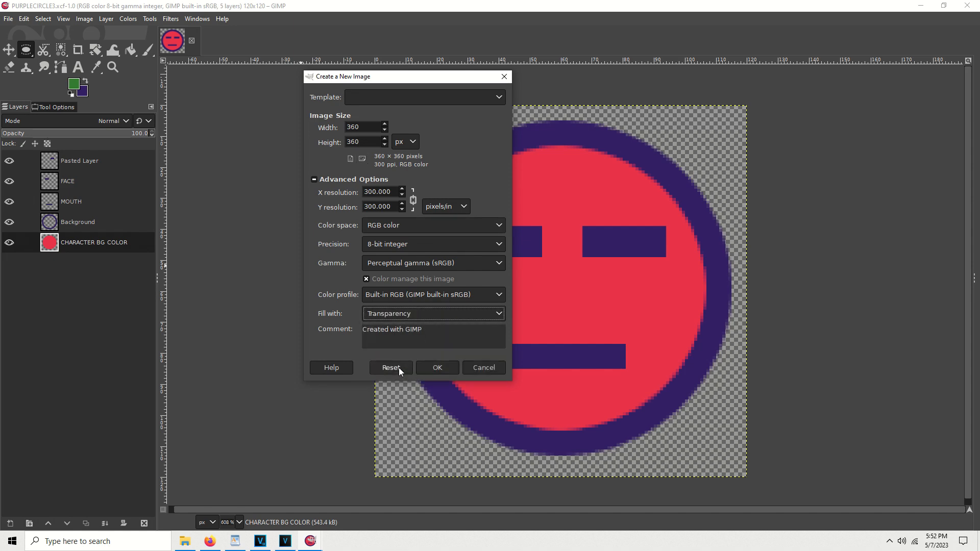
left_click(426, 368)
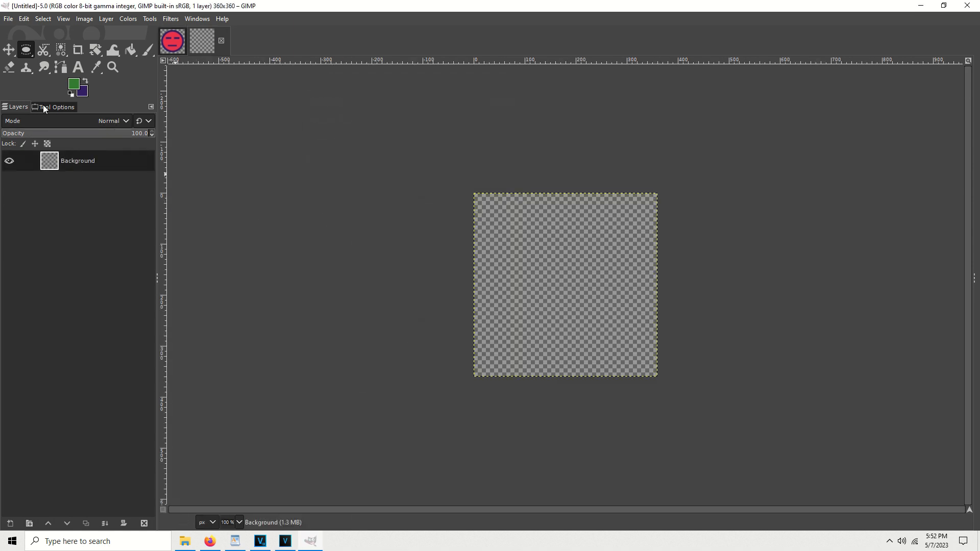
Open PURPLECIRCLE1.png, PURPLECIRCLE2.png and PURPLECIRCLE3.png as layers in the new image.
left_click(8, 19)
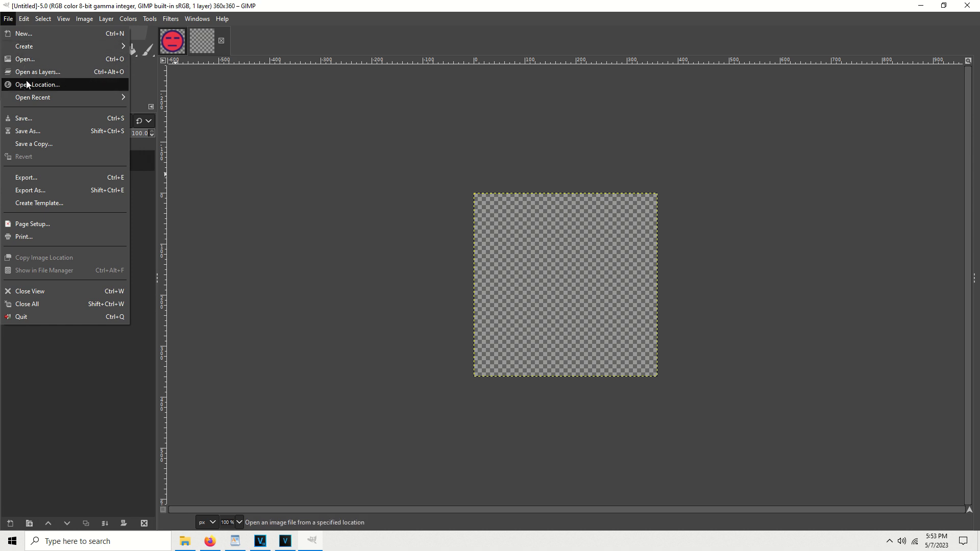
left_click(29, 72)
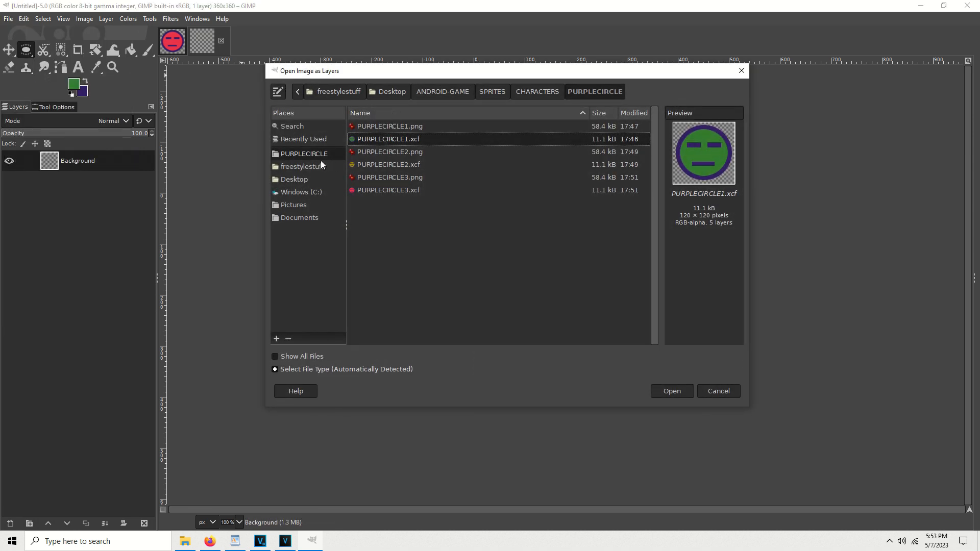
left_click(409, 128)
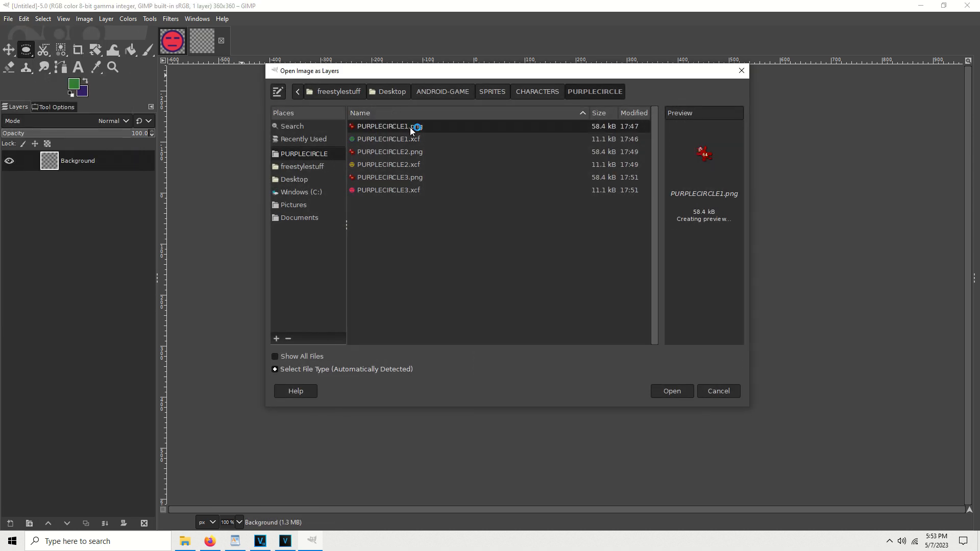
left_click(416, 153)
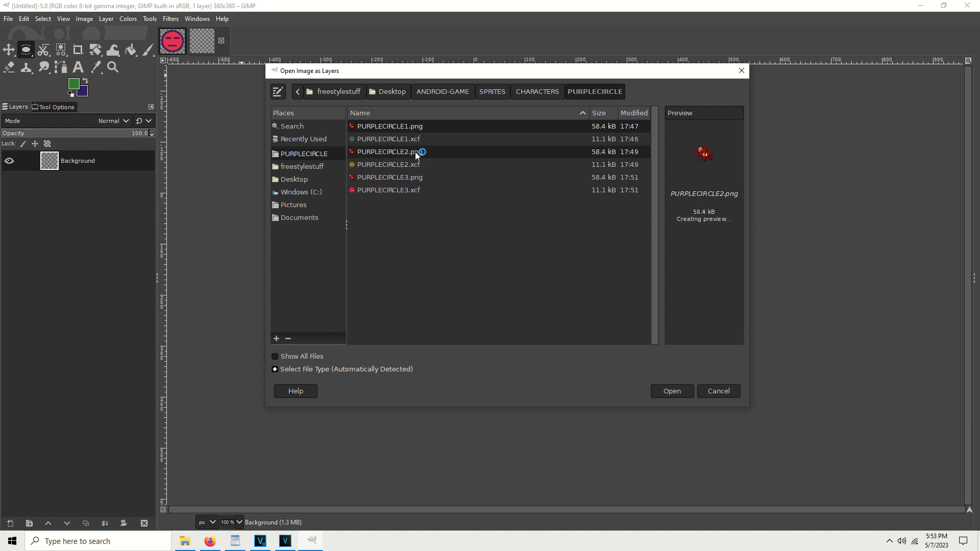
left_click(413, 179)
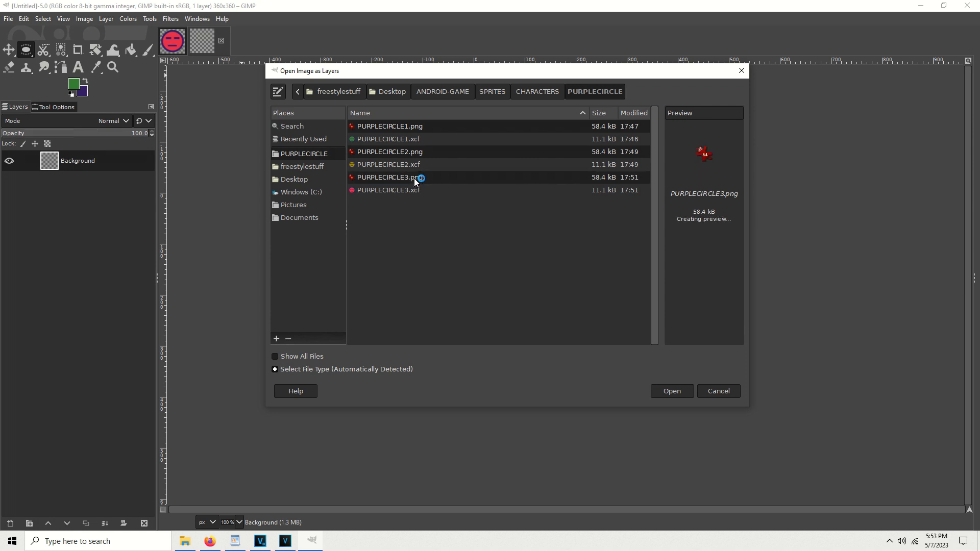
left_click(674, 391)
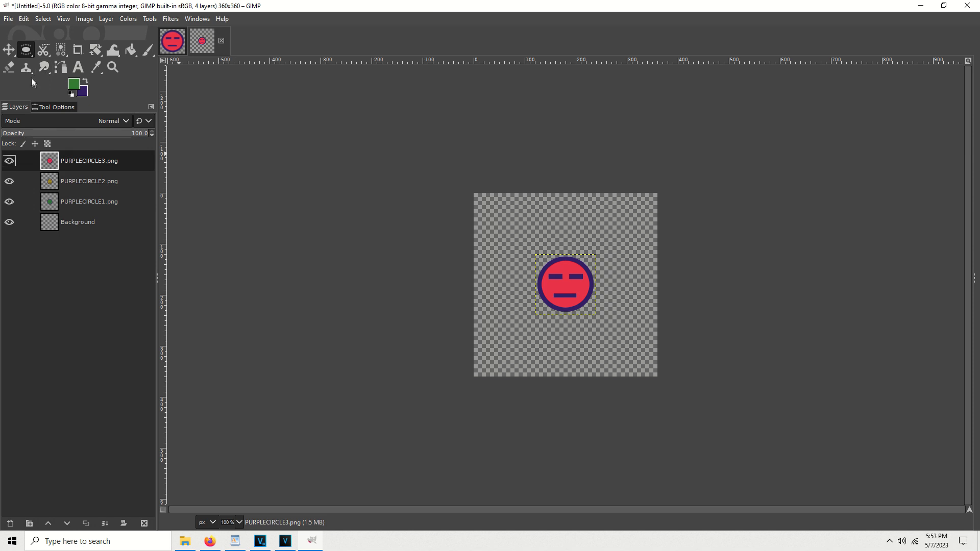
Move the three faces into a row along the canvas's upper edge, ordered green, yellow, red from left to right.
left_click(8, 50)
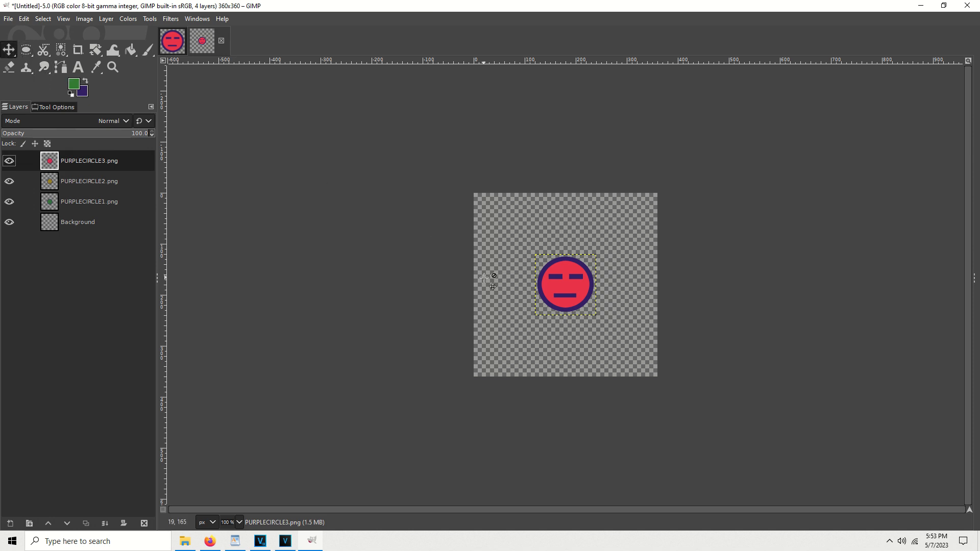
left_click_drag(572, 296, 632, 237)
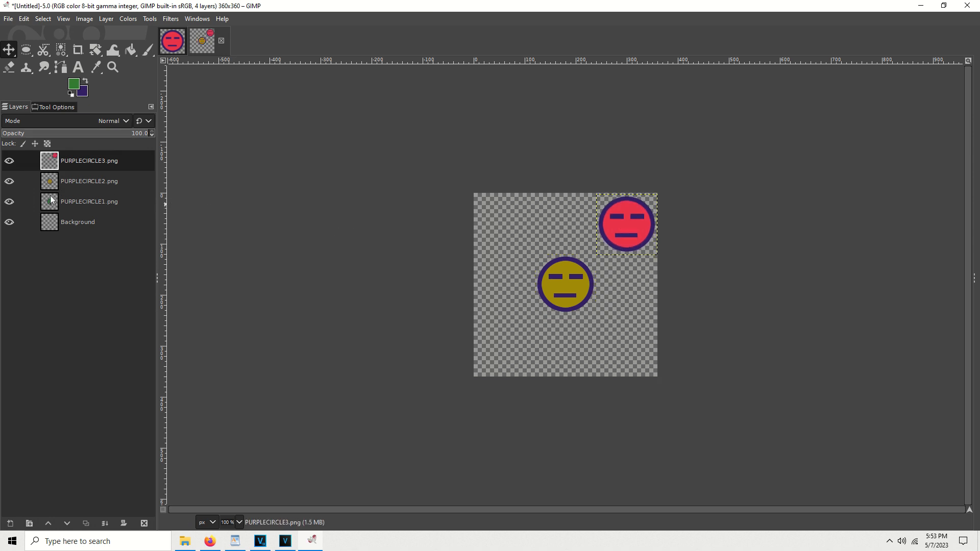
left_click(78, 185)
left_click_drag(562, 287, 563, 226)
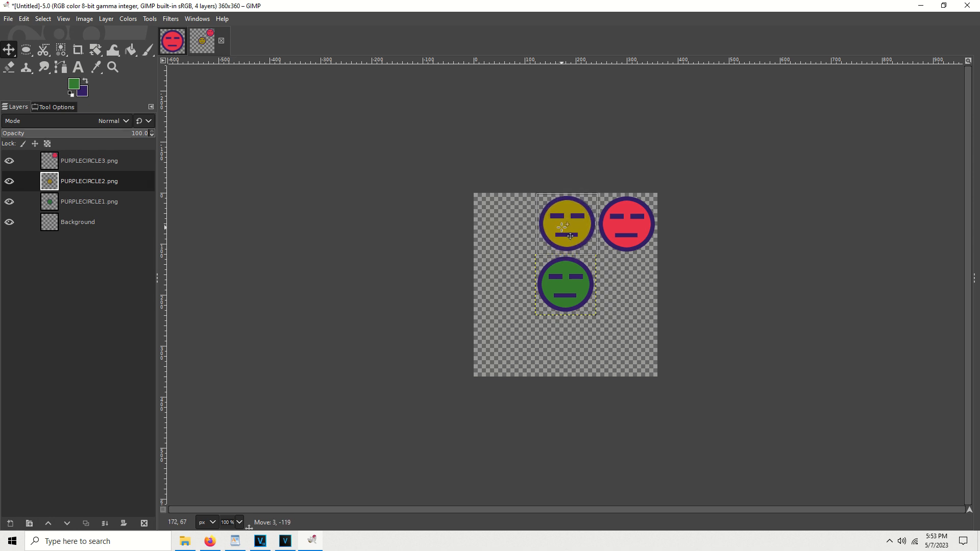
left_click_drag(557, 292, 496, 236)
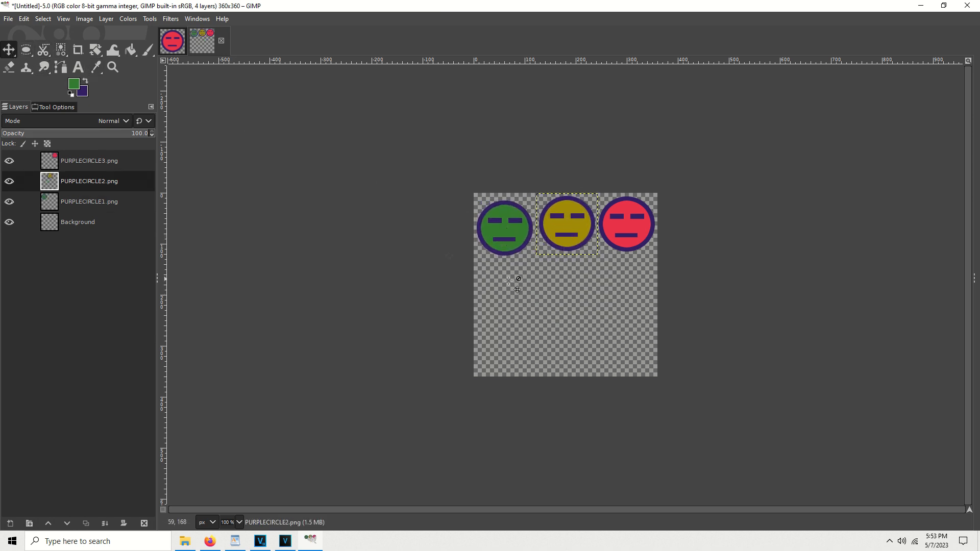
mouse_move(503, 233)
left_mouse_down()
mouse_move(550, 353)
mouse_move(507, 229)
left_mouse_up()
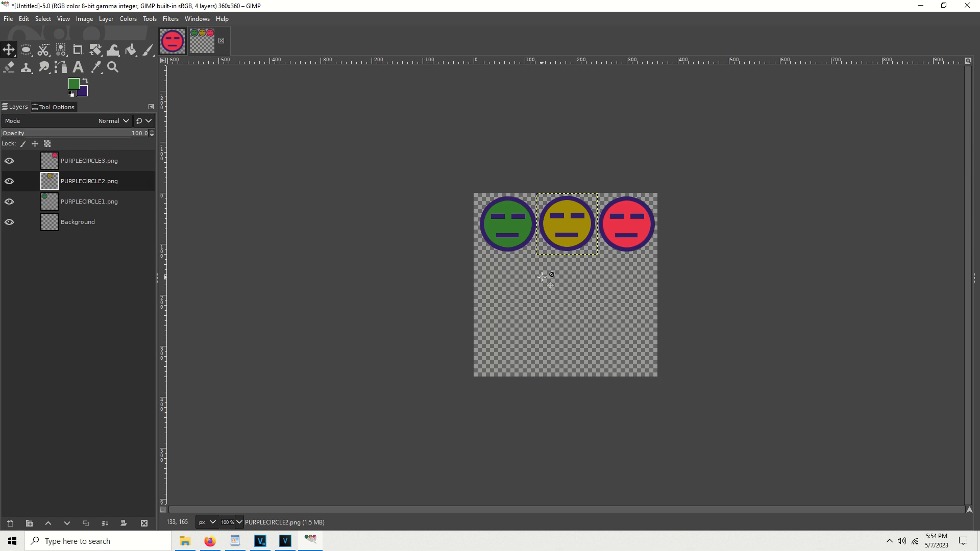
Align the green face layer, PURPLECIRCLE1.png, exactly with the upper-left corner of the canvas.
left_click(112, 68)
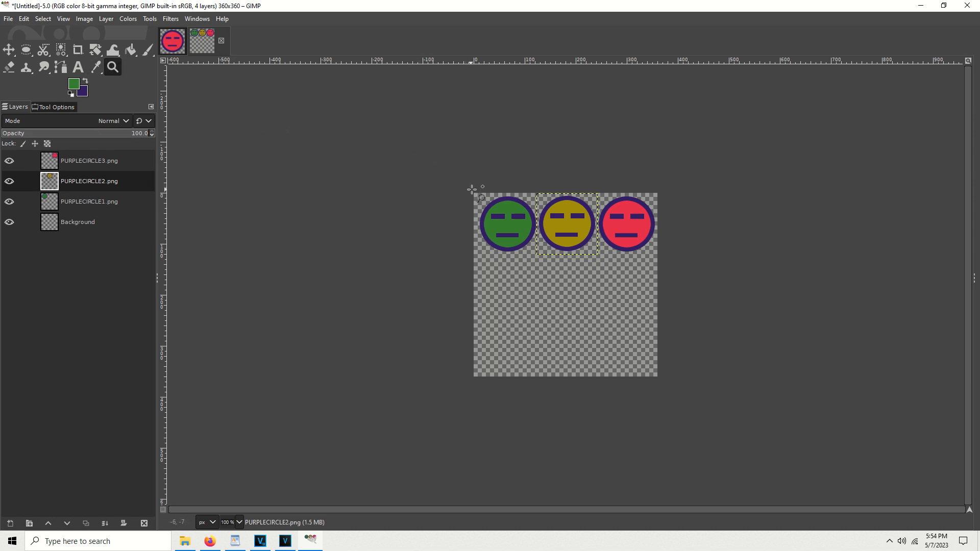
left_click_drag(471, 189, 661, 381)
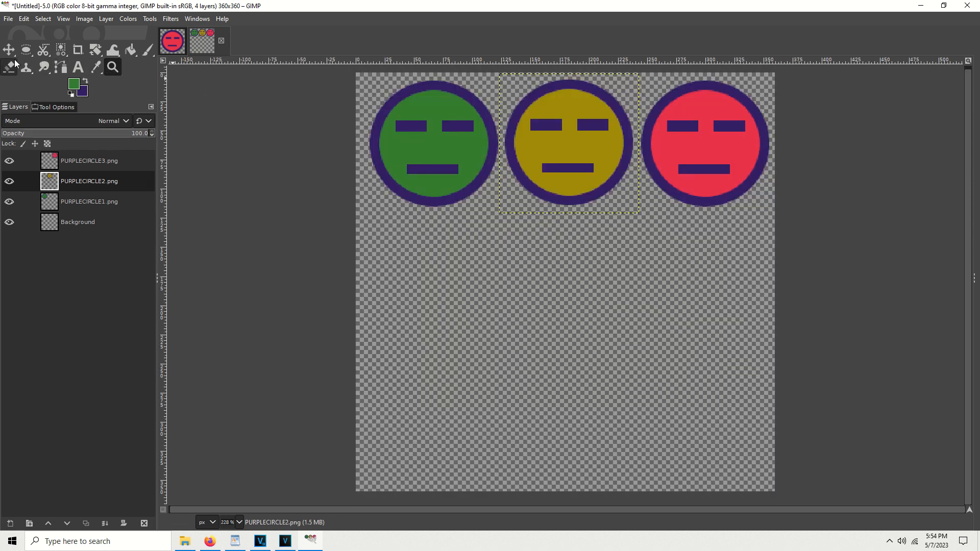
left_click(48, 202)
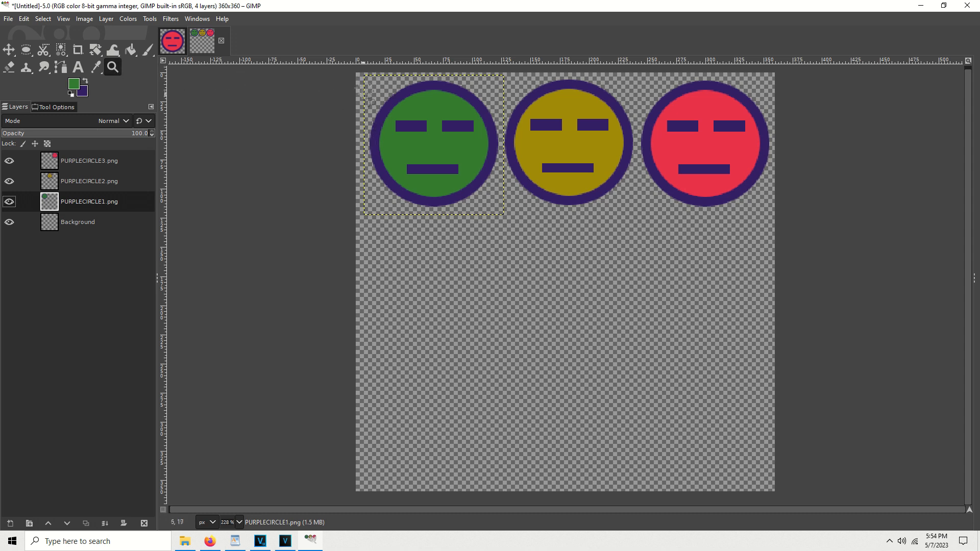
left_click_drag(352, 71, 511, 199)
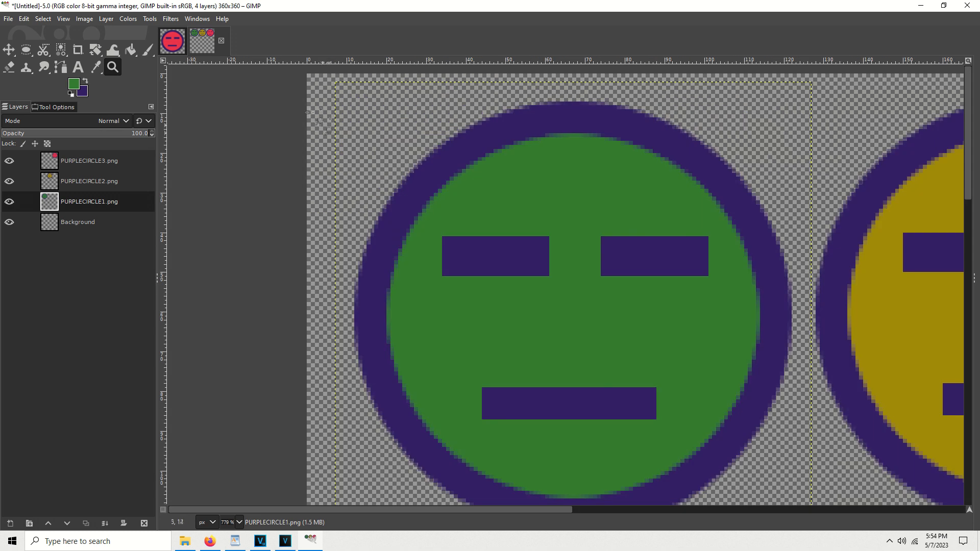
left_click(8, 51)
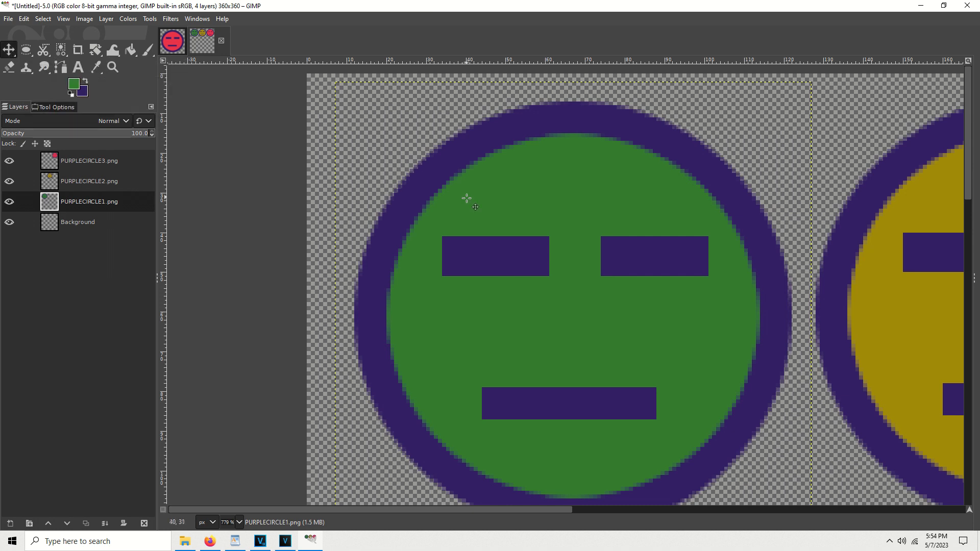
left_click_drag(450, 190, 427, 181)
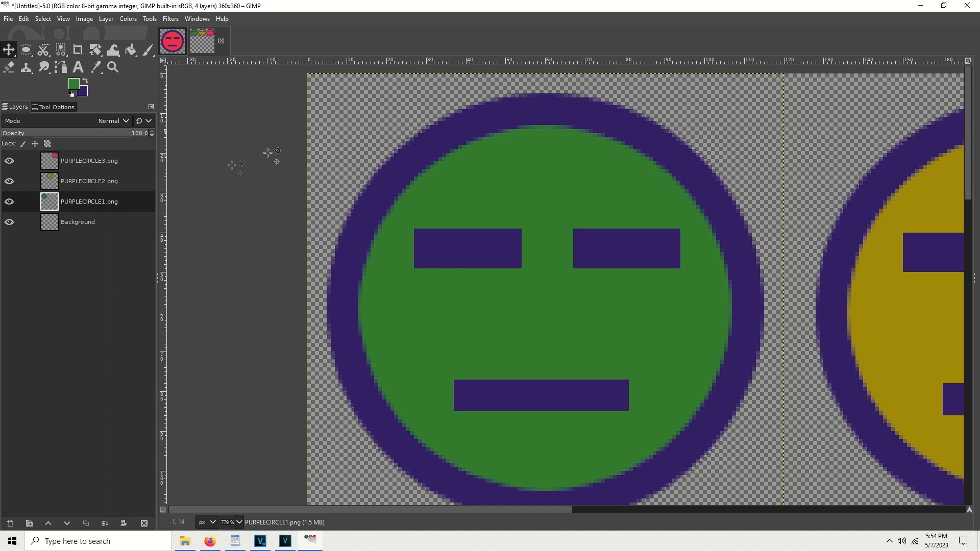
Add a vertical guide at 120 px along the green face layer's right edge and a horizontal guide at 0 px.
left_click_drag(162, 186, 784, 234)
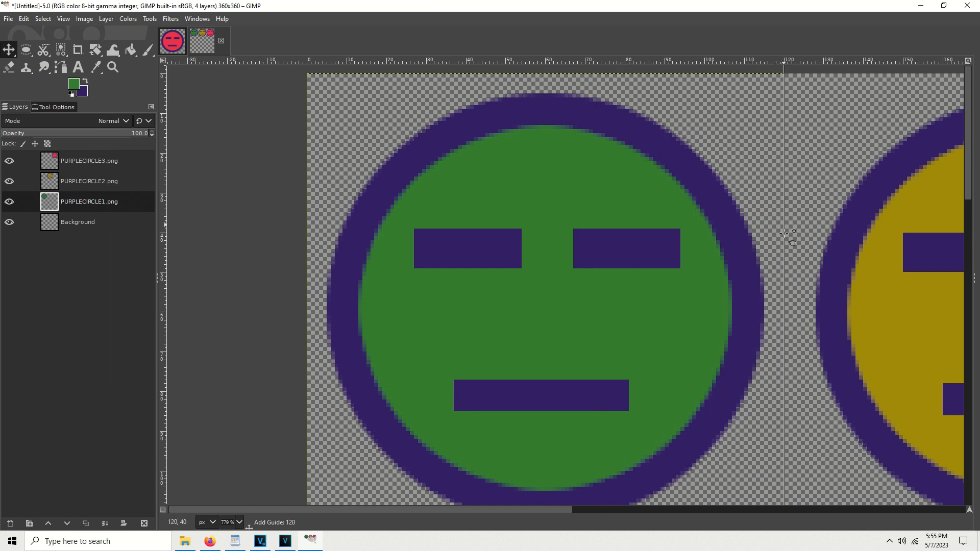
left_click_drag(784, 233, 784, 234)
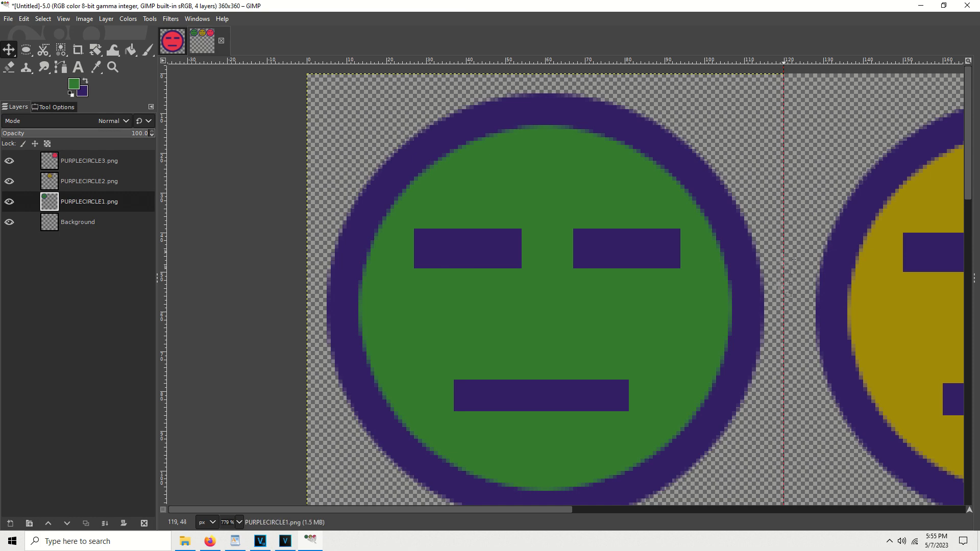
left_click_drag(510, 513, 702, 525)
left_click(56, 181)
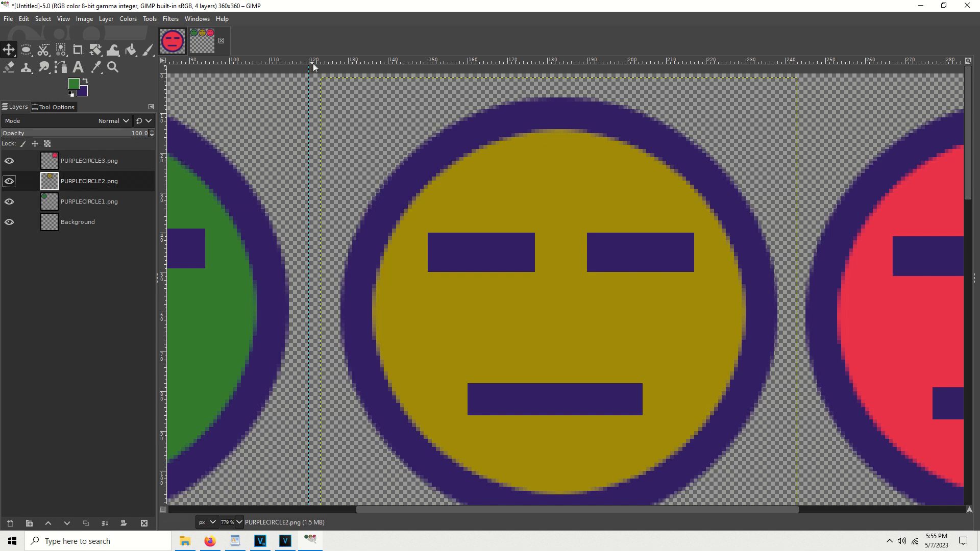
left_click_drag(333, 62, 340, 76)
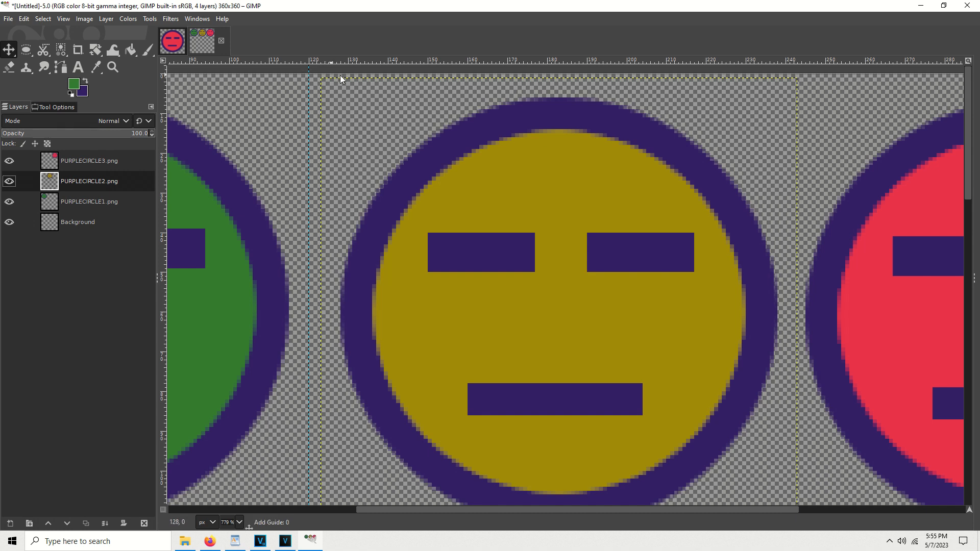
left_click_drag(340, 76, 340, 76)
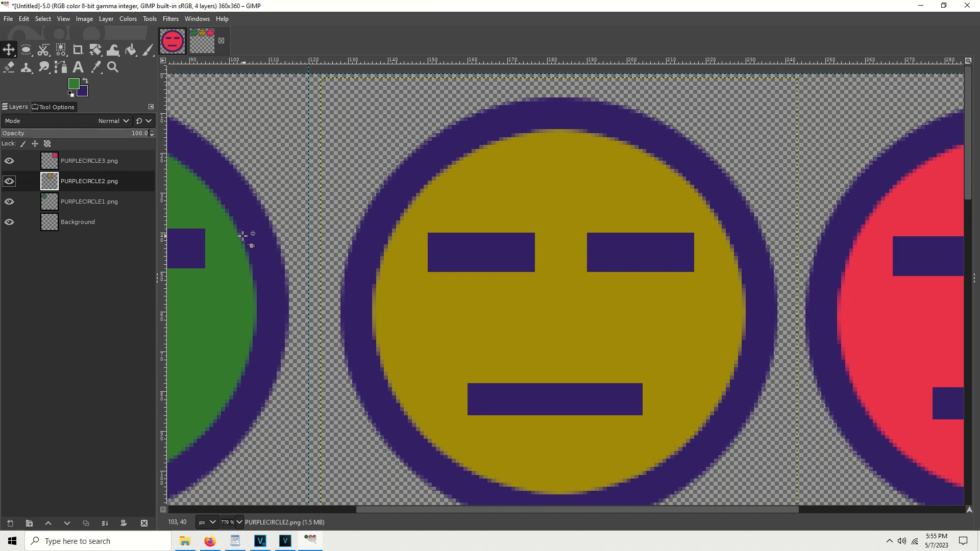
Move the yellow face layer, PURPLECIRCLE2.png, so its upper-left corner sits where the two guides cross.
left_click(228, 227)
mouse_move(228, 227)
left_mouse_down()
mouse_move(239, 231)
mouse_move(228, 228)
left_mouse_up()
mouse_move(465, 196)
left_mouse_down()
mouse_move(469, 211)
mouse_move(529, 243)
mouse_move(473, 216)
mouse_move(452, 191)
left_mouse_up()
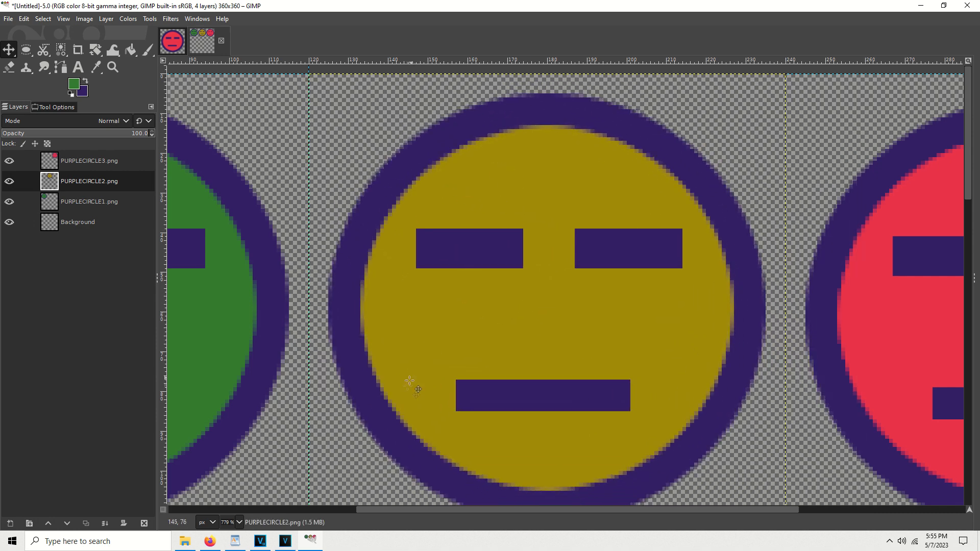
Add a vertical guide at 240 px and align the red face layer, PURPLECIRCLE3.png, with the guides in the upper-right corner.
left_click_drag(369, 509, 559, 532)
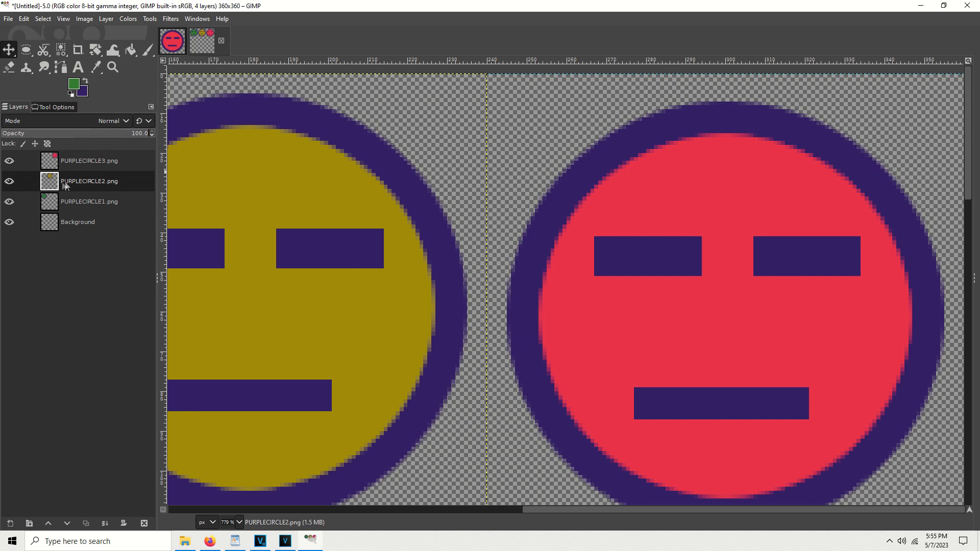
left_click_drag(164, 142, 487, 169)
left_click(63, 162)
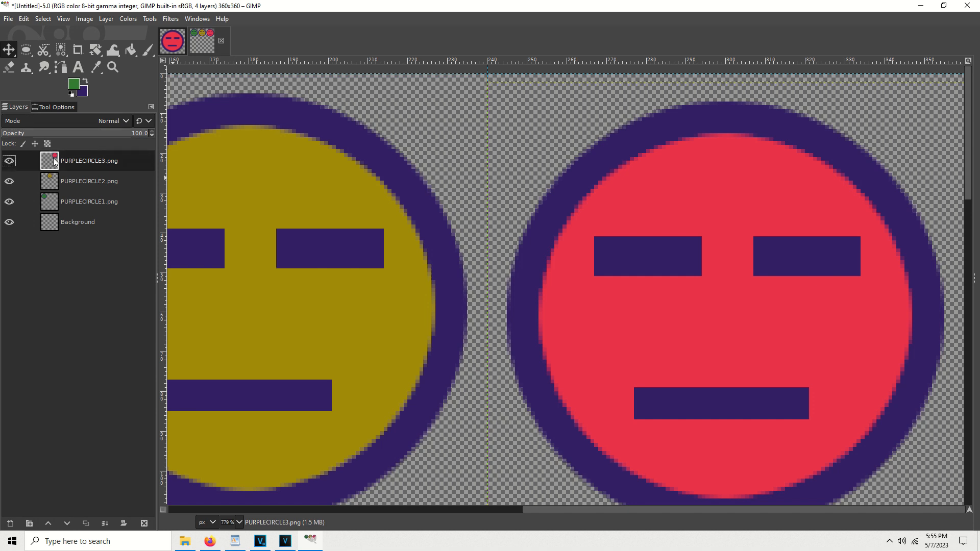
left_click_drag(617, 201, 593, 188)
Add a horizontal guide at 120 px along the red face layer's lower edge.
scroll(593, 188, "down", 5)
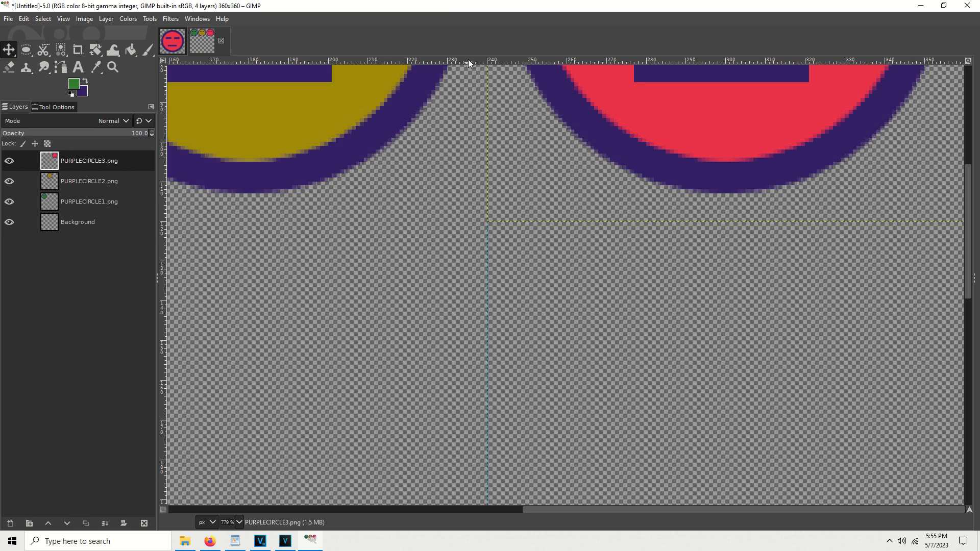
left_click_drag(470, 57, 500, 220)
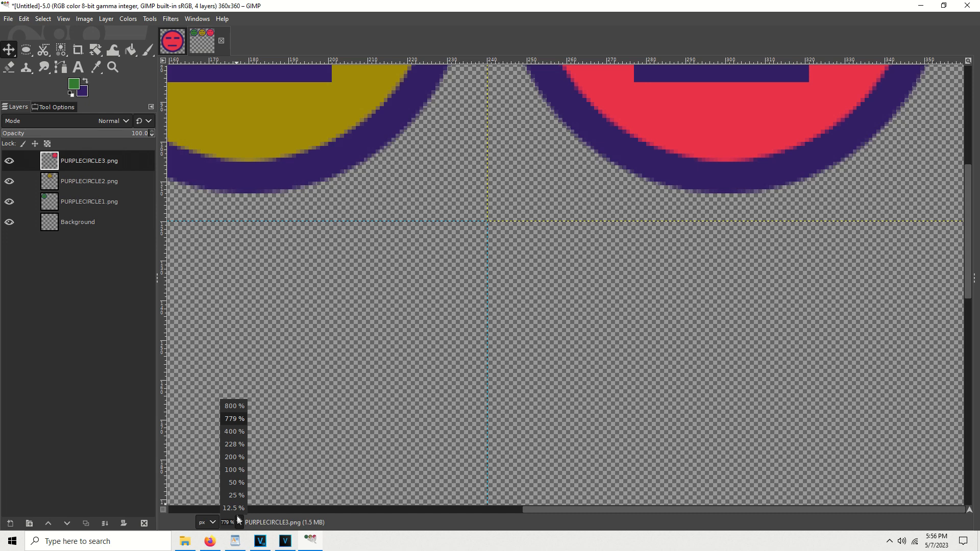
left_click(237, 483)
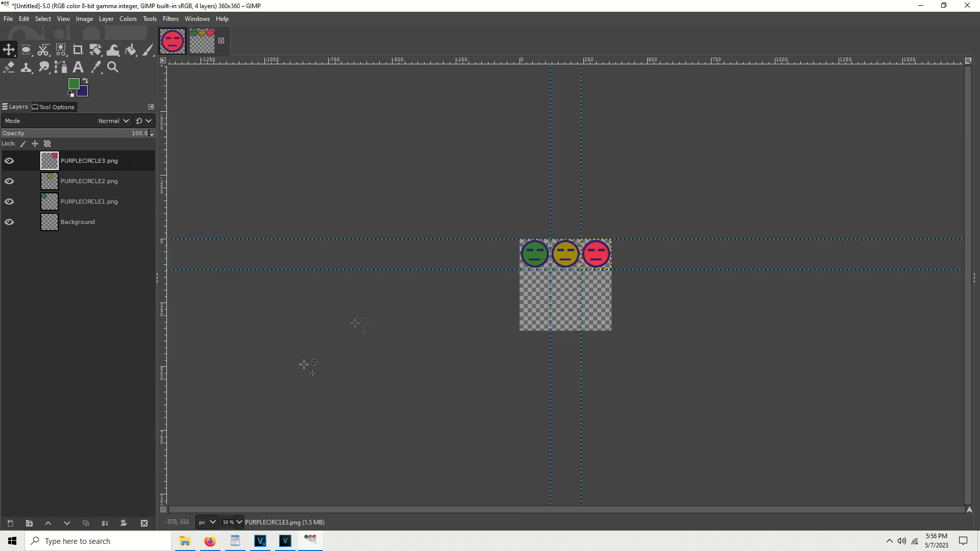
key("z")
left_click_drag(519, 234, 624, 347)
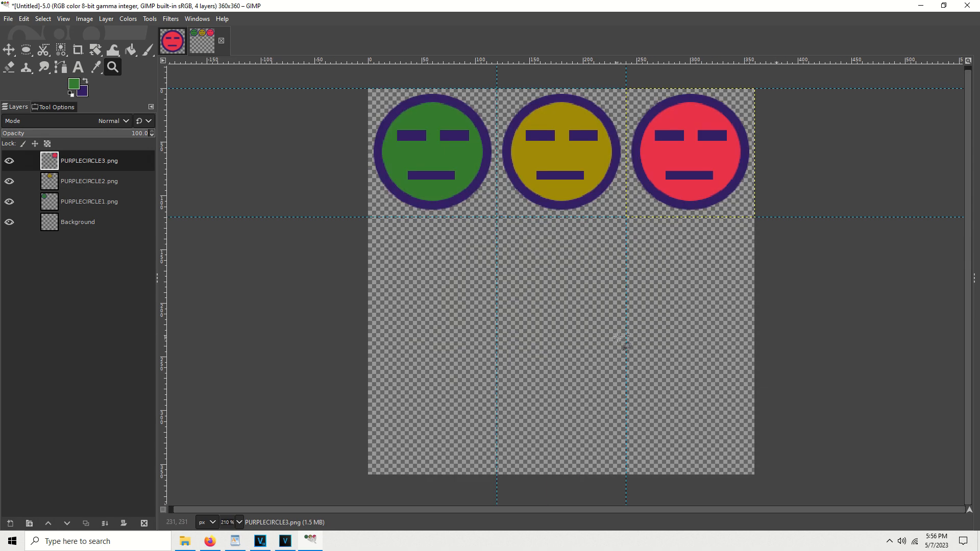
Move the green face straight down into the first cell of the second row, below the 120 px guide.
left_click(9, 51)
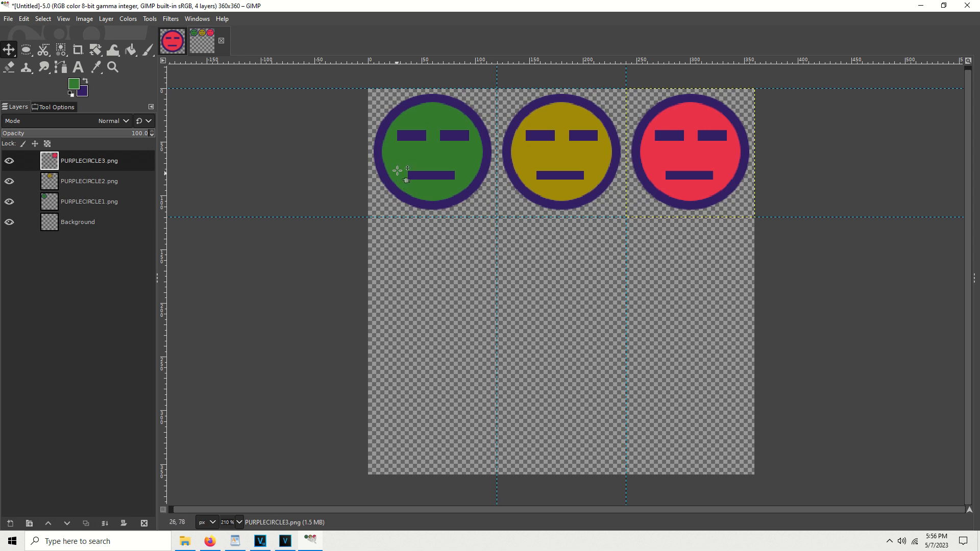
left_click(113, 70)
left_click_drag(421, 149, 422, 275)
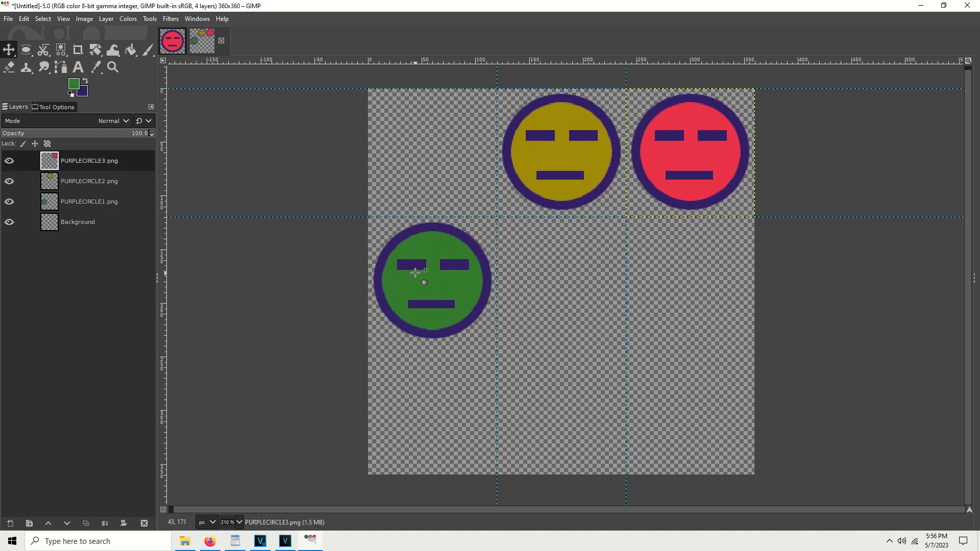
Select the green face layer, PURPLECIRCLE1.png, and add a horizontal guide at 240 px along its lower edge.
left_click(113, 67)
left_click_drag(360, 211, 504, 372)
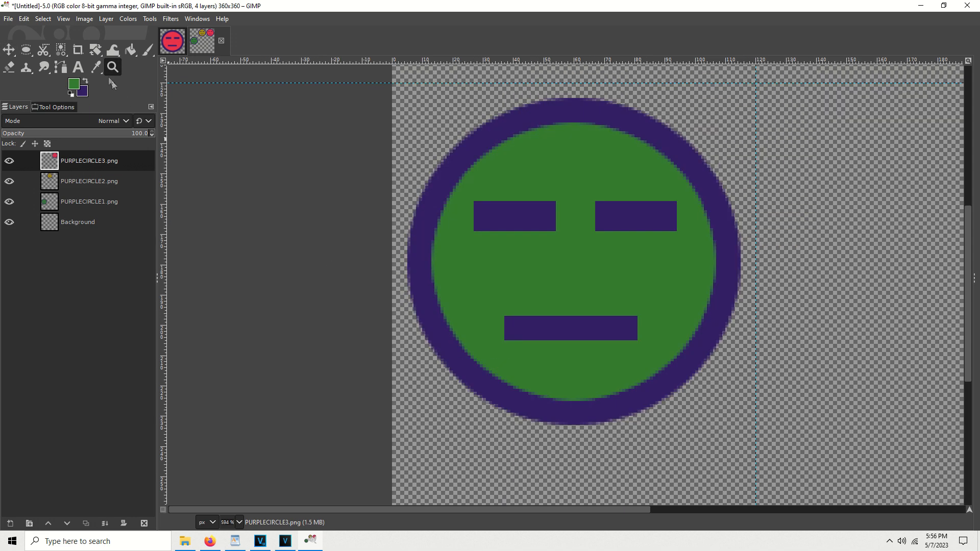
left_click(9, 49)
left_click(76, 201)
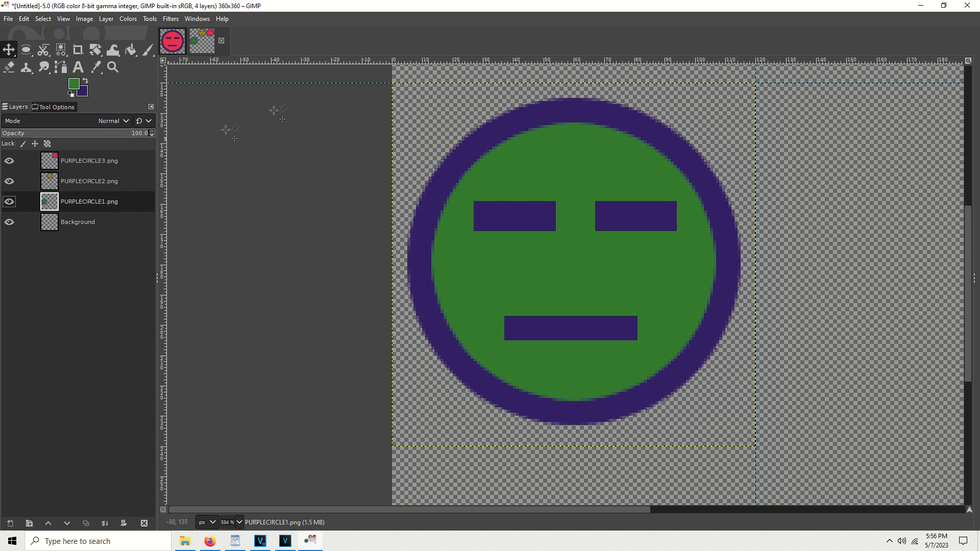
left_click_drag(330, 63, 385, 447)
Move the green face back up into the canvas's upper-left cell, aligned with the guides.
scroll(469, 274, "up", 3)
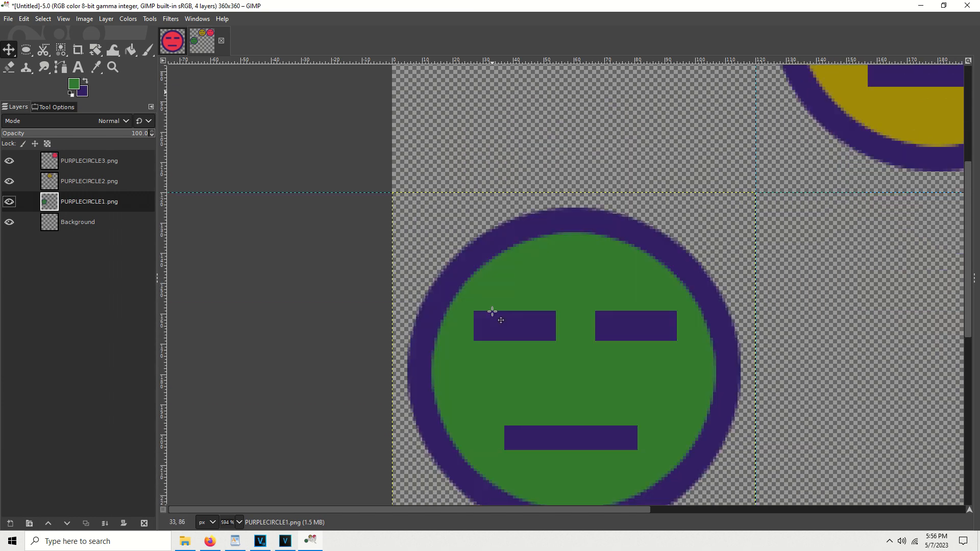
left_click_drag(540, 332, 539, 202)
scroll(538, 202, "down", 1)
left_click_drag(602, 176, 603, 185)
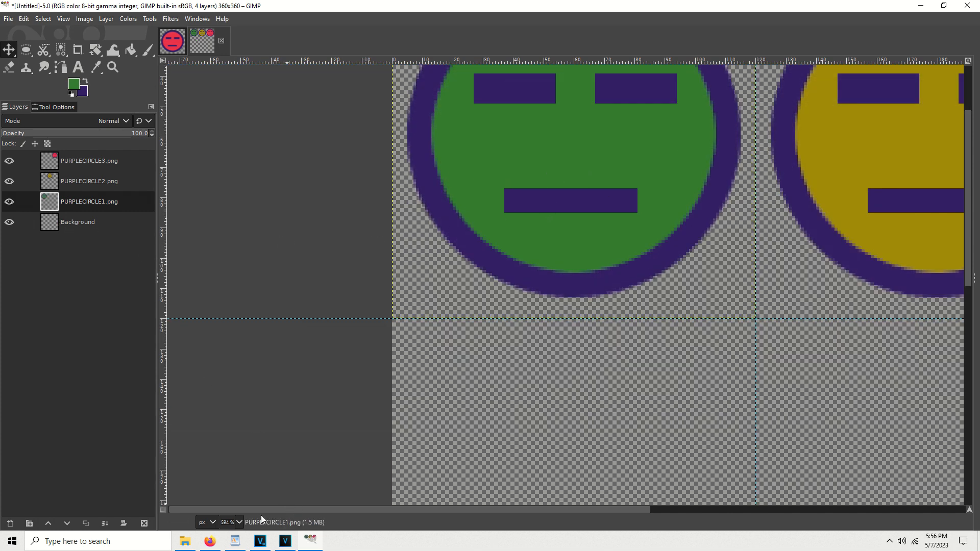
Select the sprite sheet's Background layer and activate the Move tool.
left_click(238, 522)
left_click(233, 471)
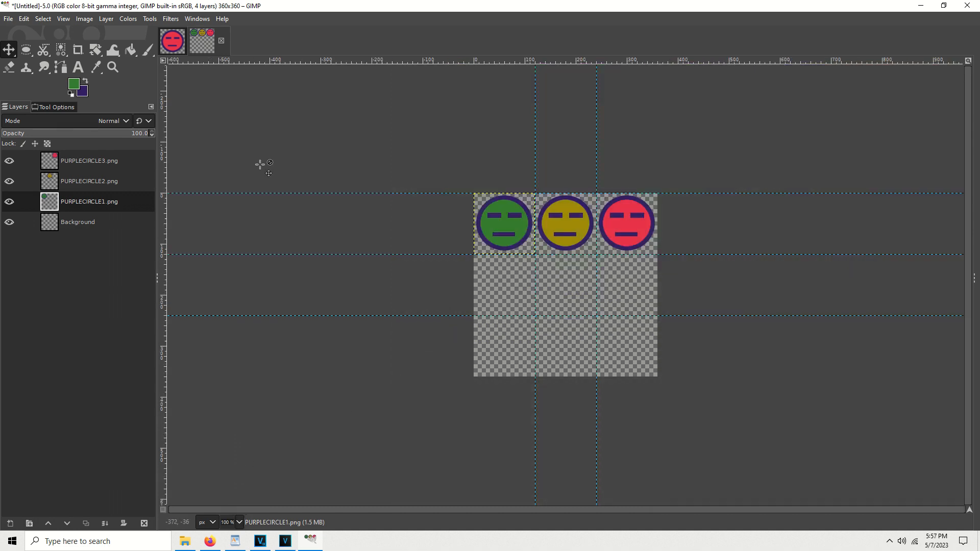
left_click(113, 68)
left_click_drag(471, 188, 662, 376)
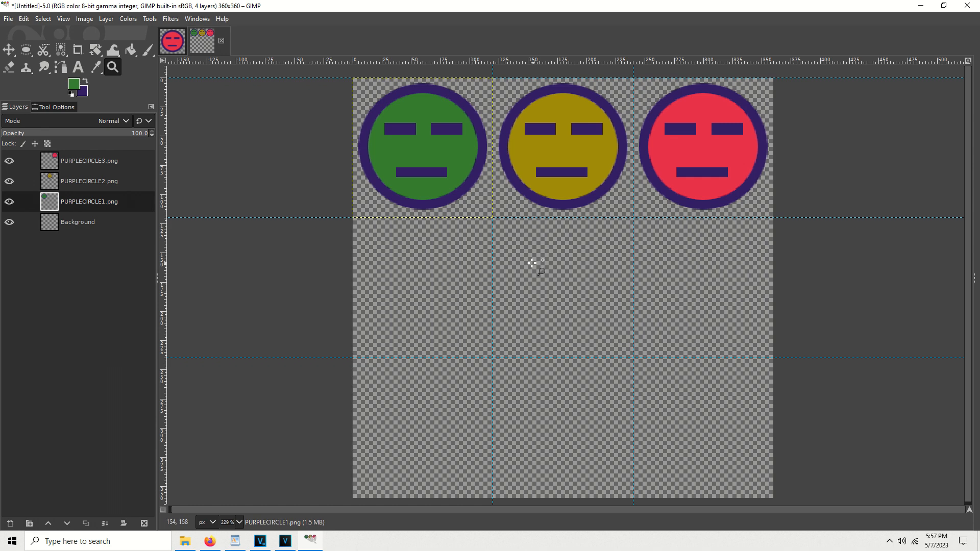
left_click(77, 222)
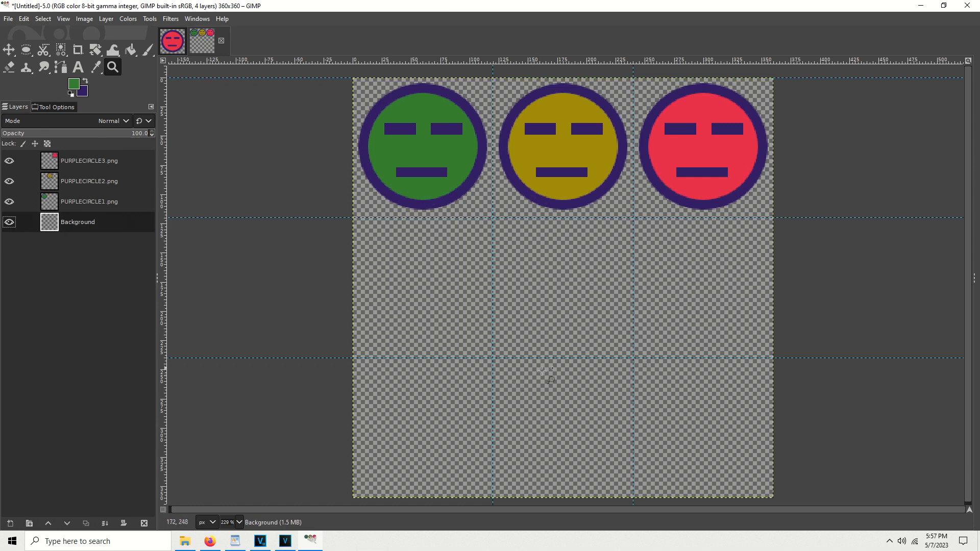
left_click(8, 19)
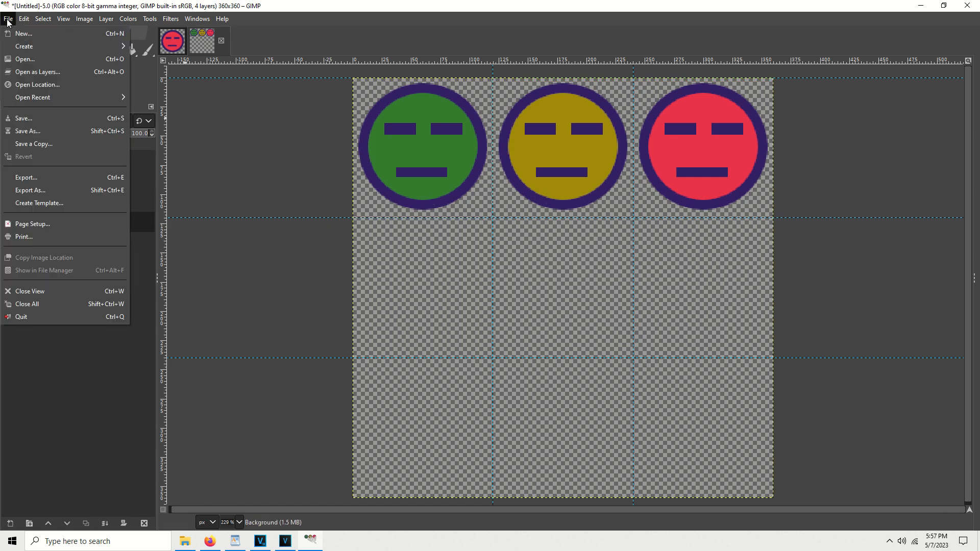
left_click(15, 75)
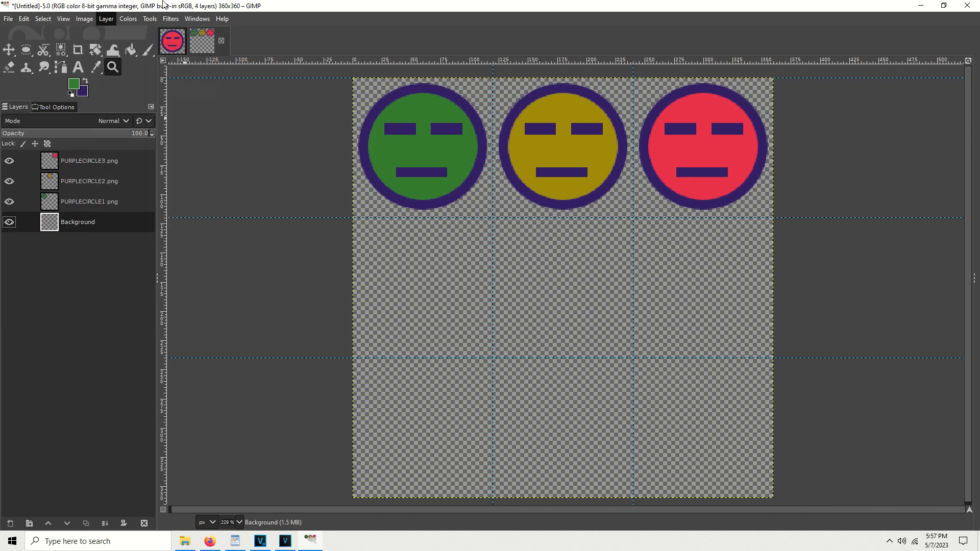
left_click(9, 51)
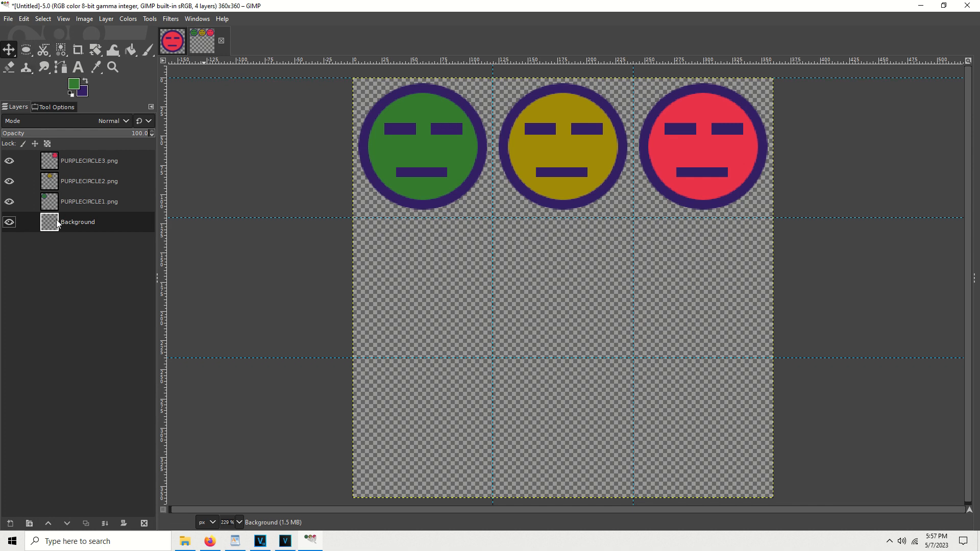
Save the sprite sheet in the PURPLECIRCLE folder as a GIMP project named PURPLECIRCLESS.
left_click(8, 19)
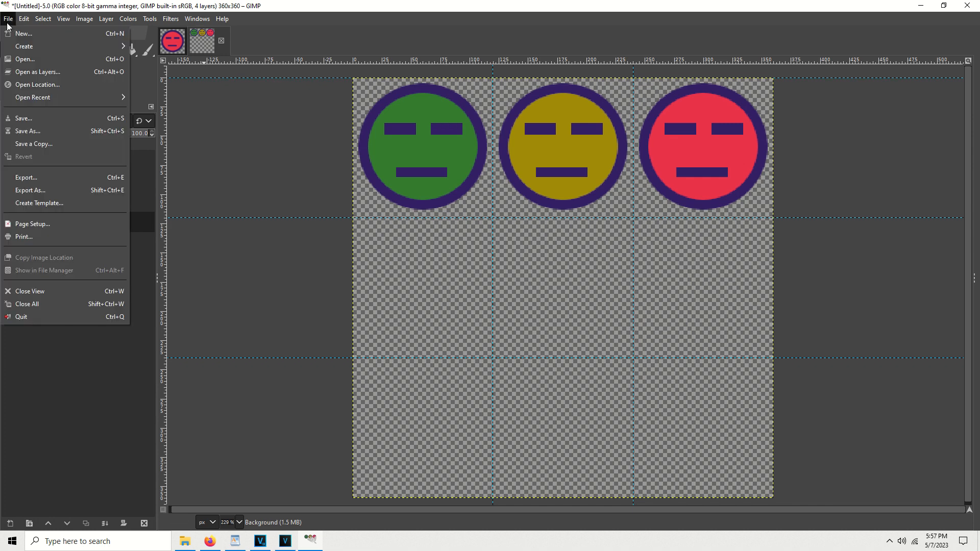
left_click(19, 130)
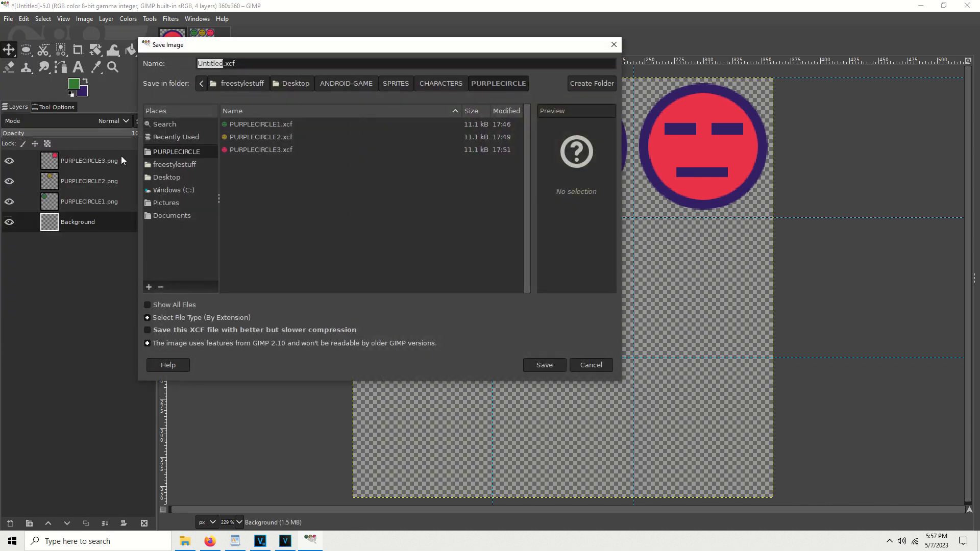
double_click(289, 65)
type("PURPLECURCK")
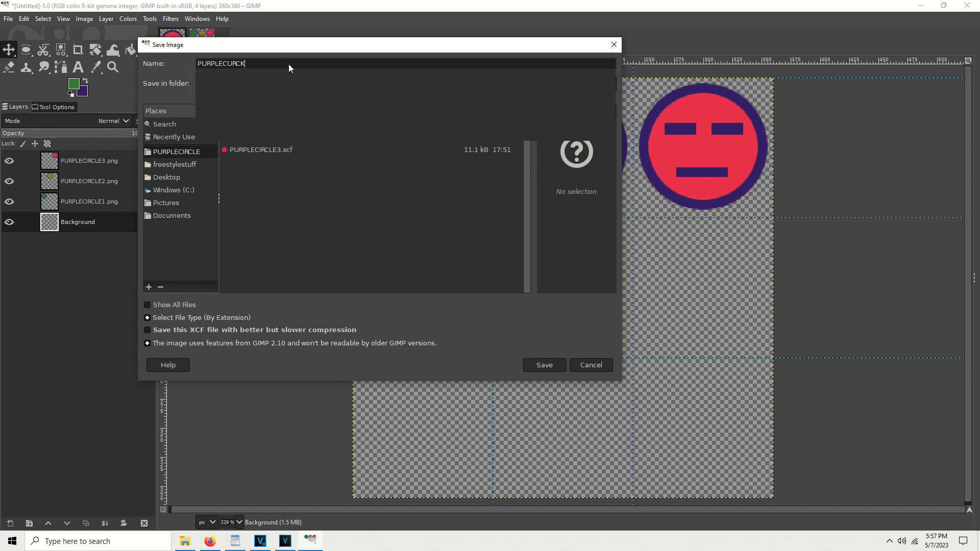
key("BackSpace")
key("BackSpace")
key("BackSpace")
key("BackSpace")
type("IRCLESS")
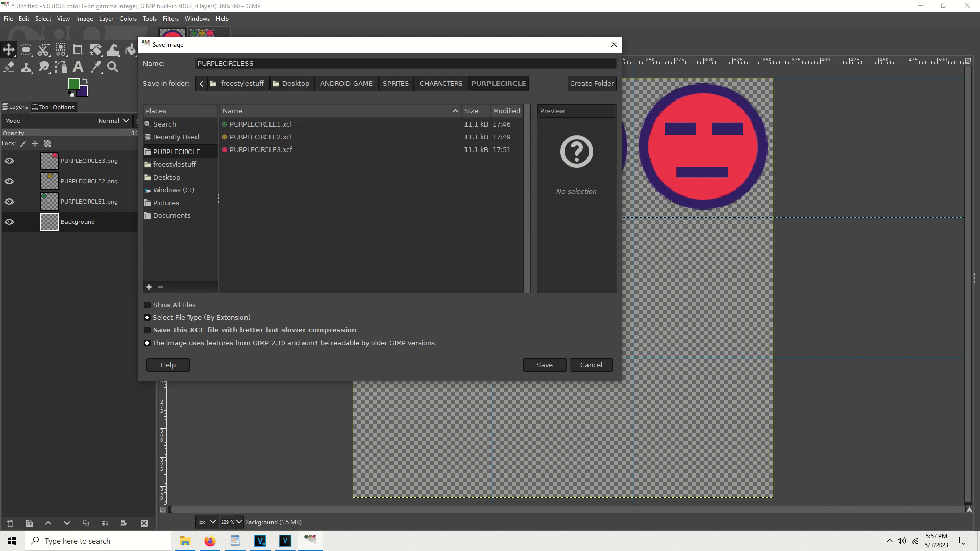
left_click(547, 368)
Export the sprite sheet as PURPLECIRCLESS.png to the PURPLECIRCLE folder with the default PNG options.
left_click(9, 19)
left_click(38, 192)
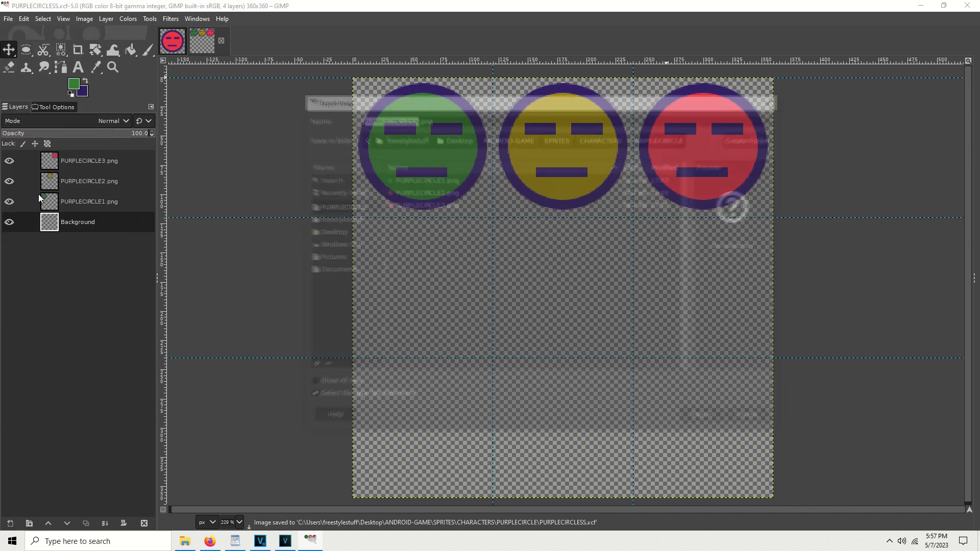
left_click(419, 119)
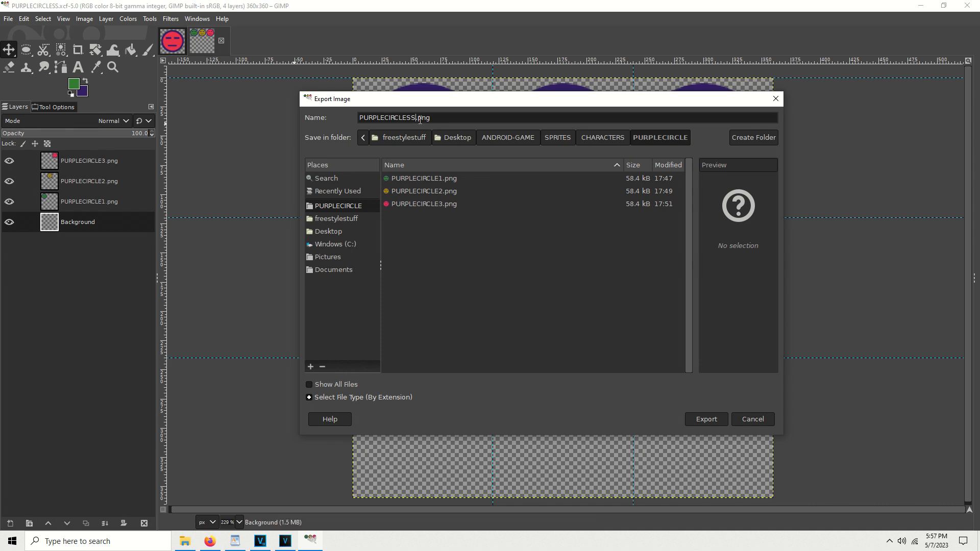
left_click(716, 421)
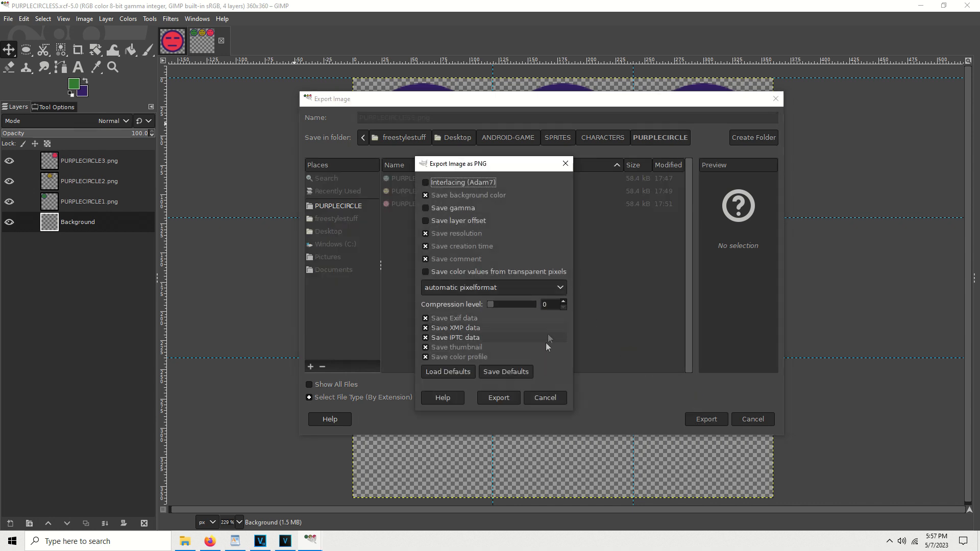
left_click(497, 398)
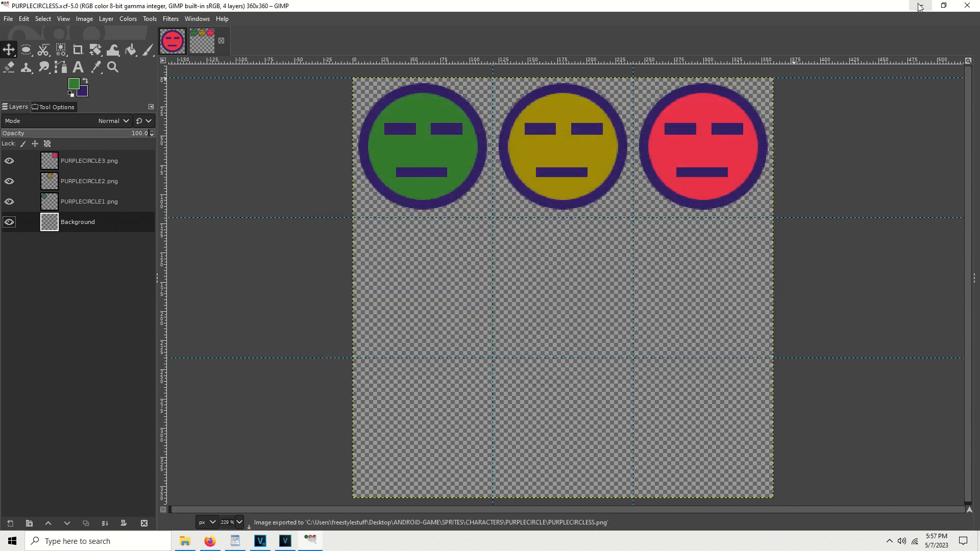
Close GIMP and reopen the PURPLECIRCLESS project file from the PURPLECIRCLE folder in File Explorer.
left_click(921, 5)
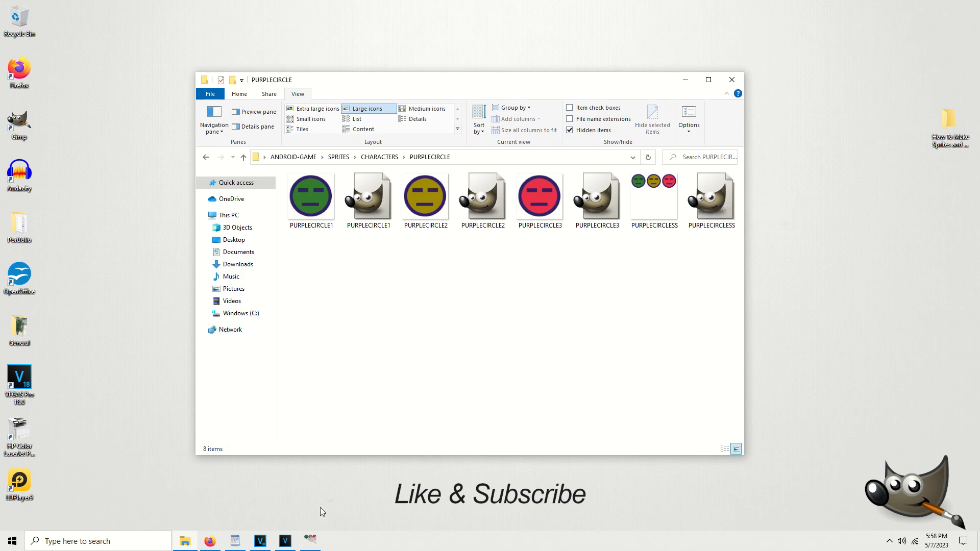
left_click(310, 545)
left_click(968, 5)
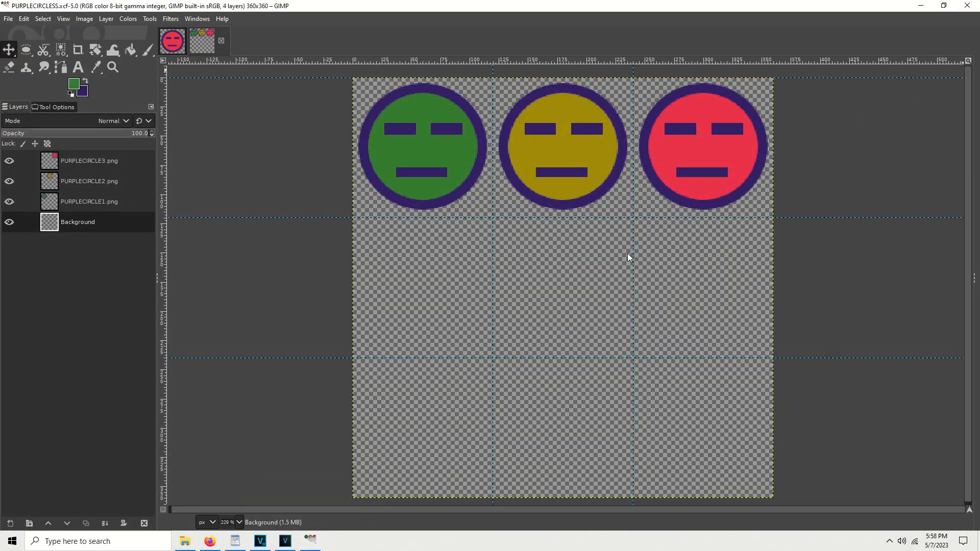
left_click(712, 199)
double_click(709, 196)
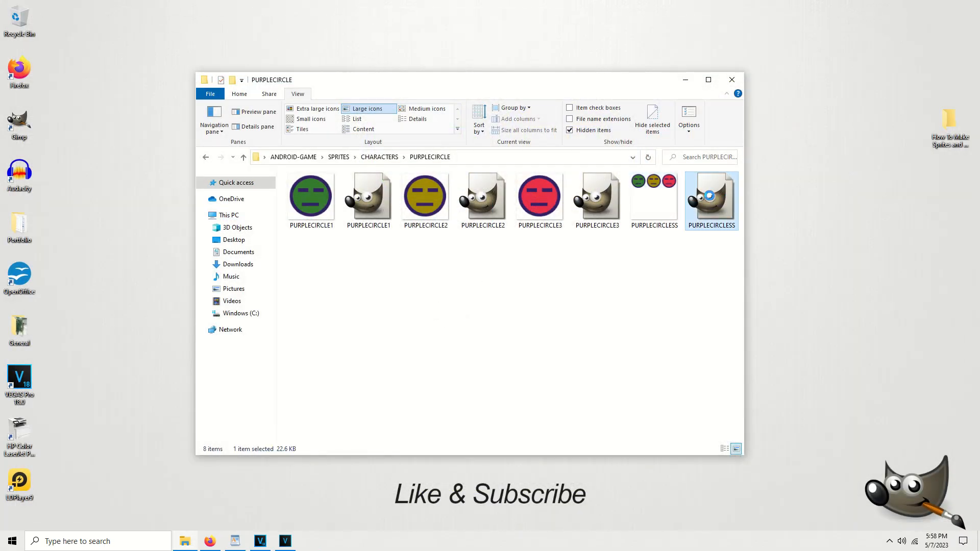